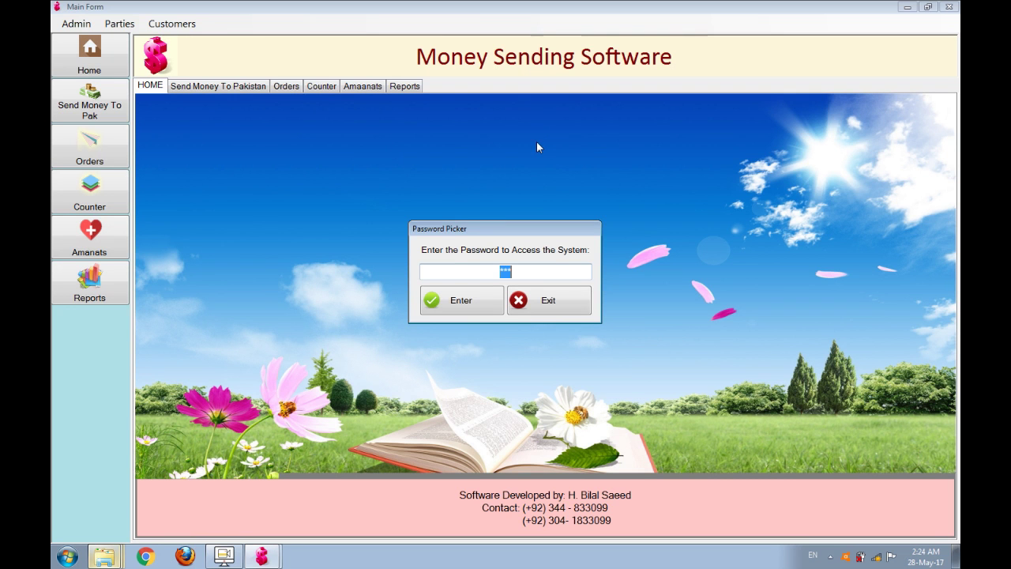
Step: Submit the already entered access password and open the Send Money To Pakistan records
click(469, 301)
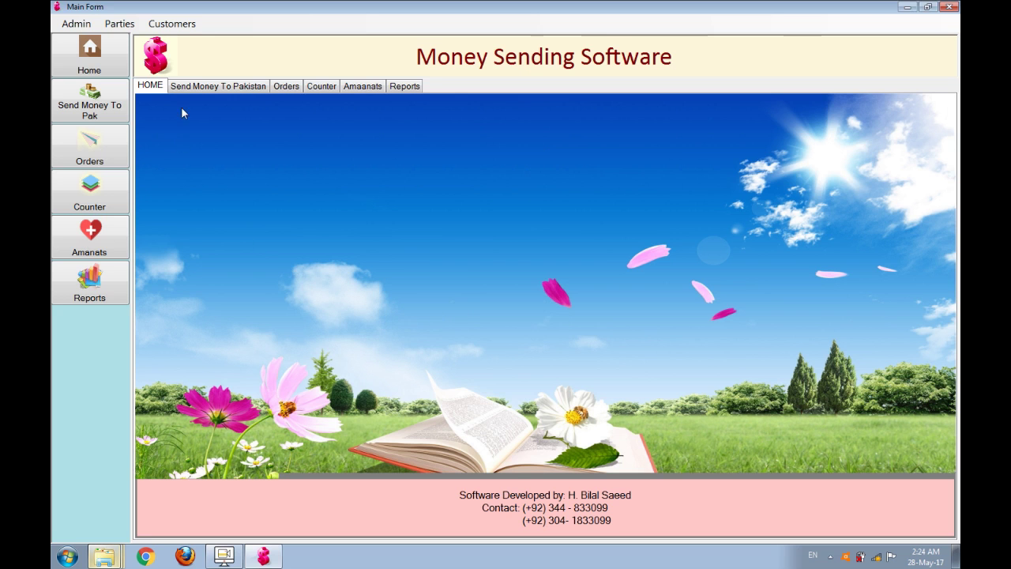
click(199, 87)
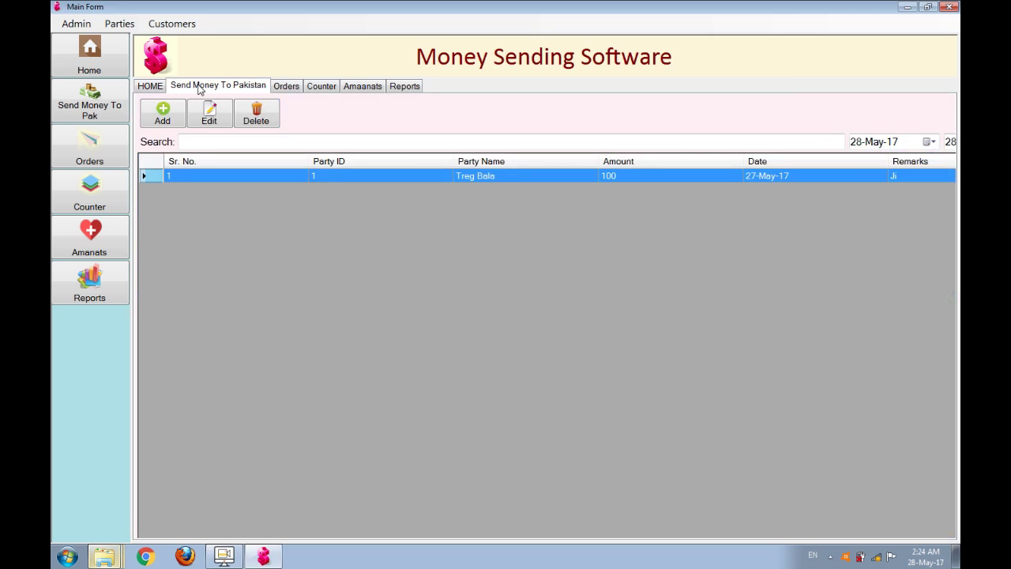
Step: Add a new party with its name, address and phone number, and close the Parties list
click(123, 24)
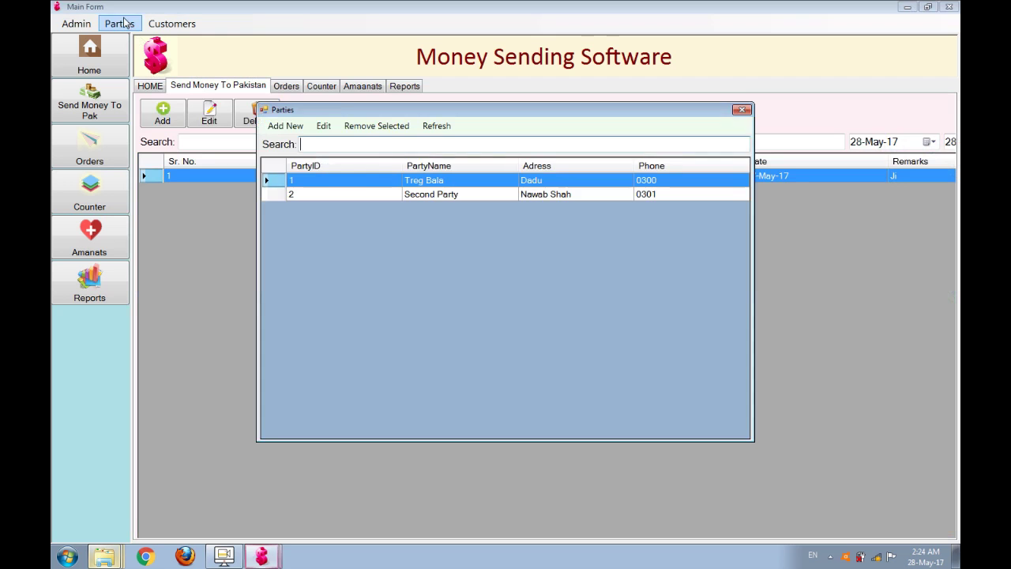
click(286, 125)
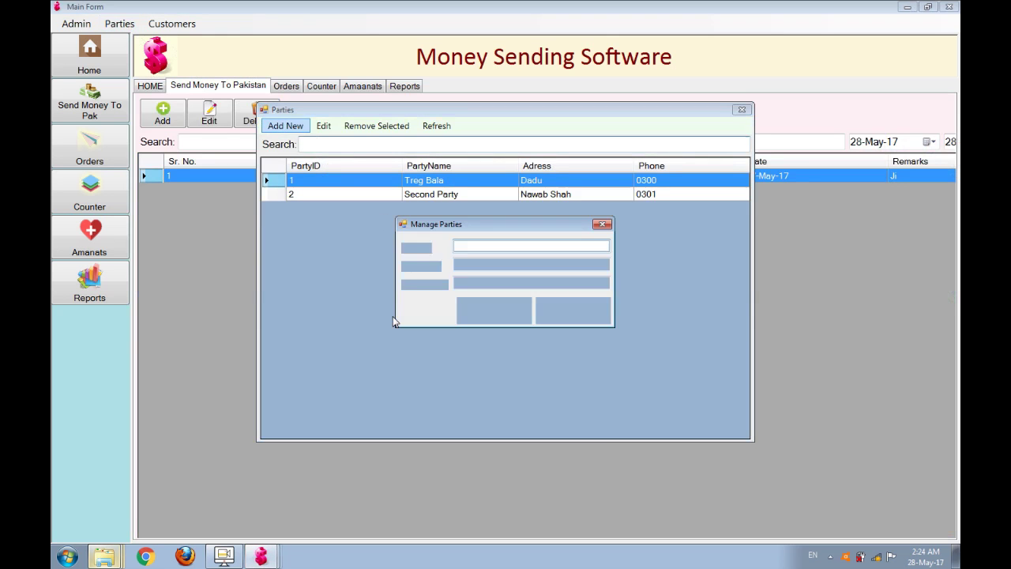
text(IQBA)
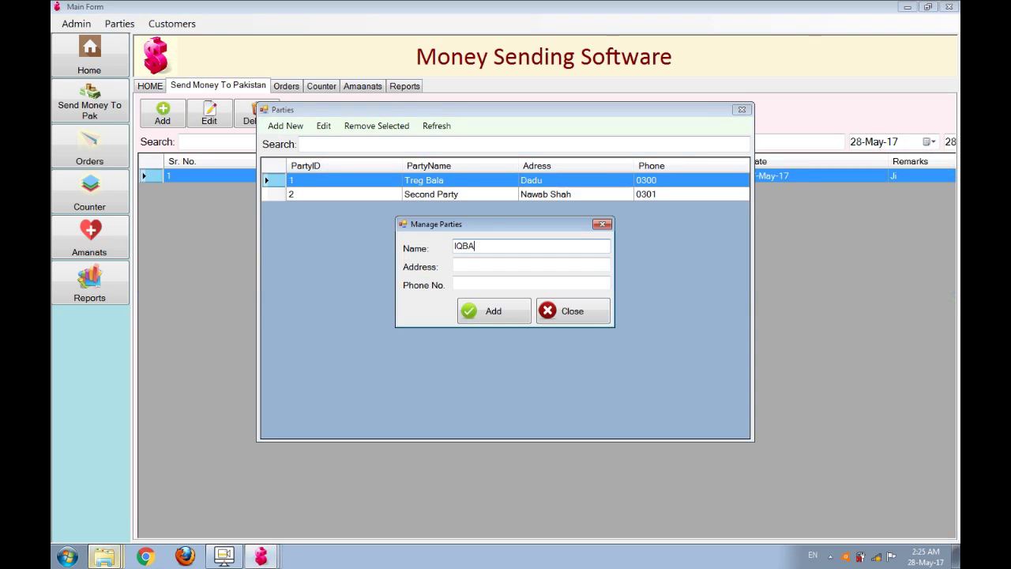
text(l)
key(Tab)
text(Karachi)
key(Tab)
text(030)
click(493, 310)
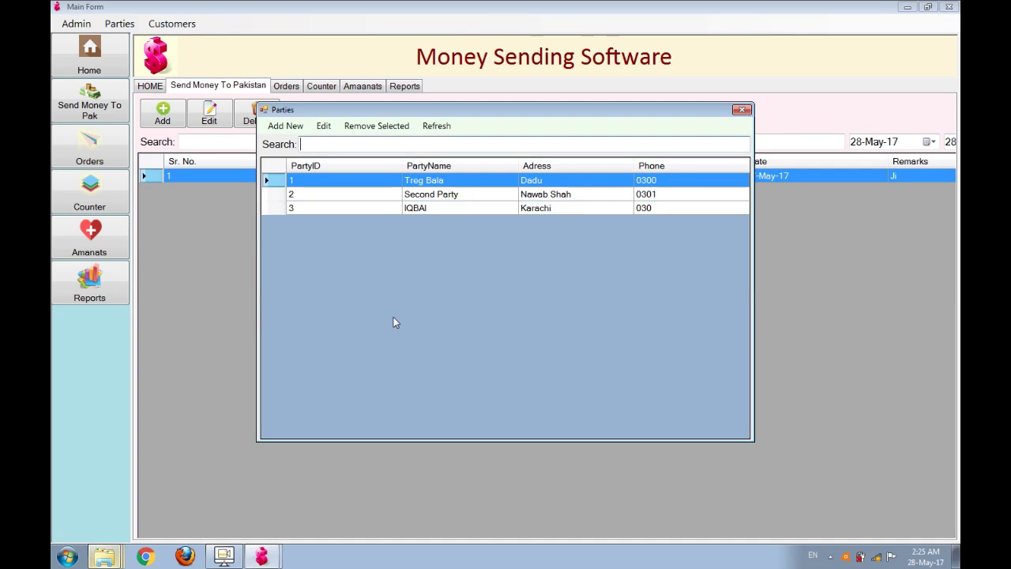
click(741, 112)
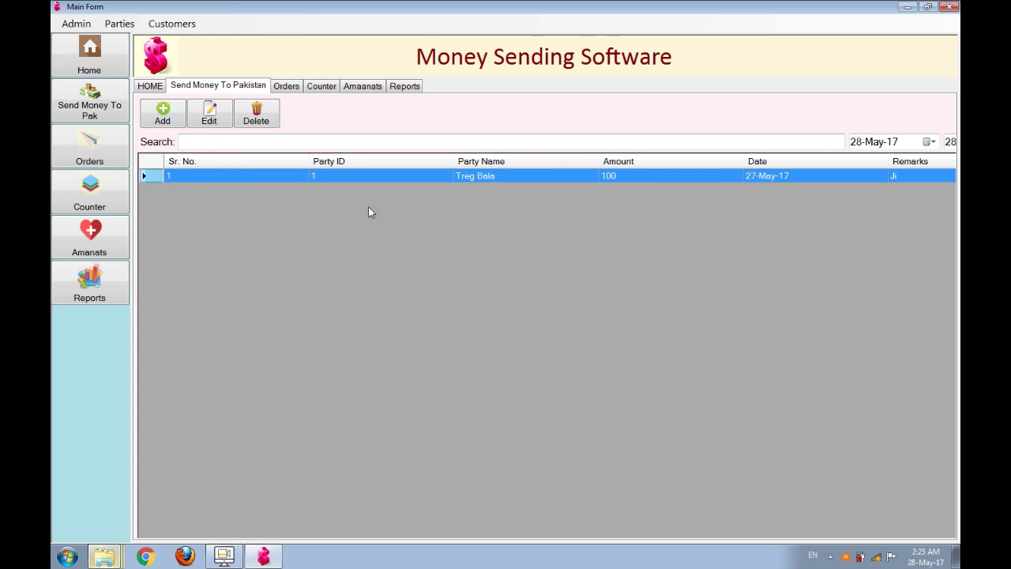
Step: Record 20000 sent to the newly added party, keeping the date 28-May-17 and adding the remark "cash"
click(162, 112)
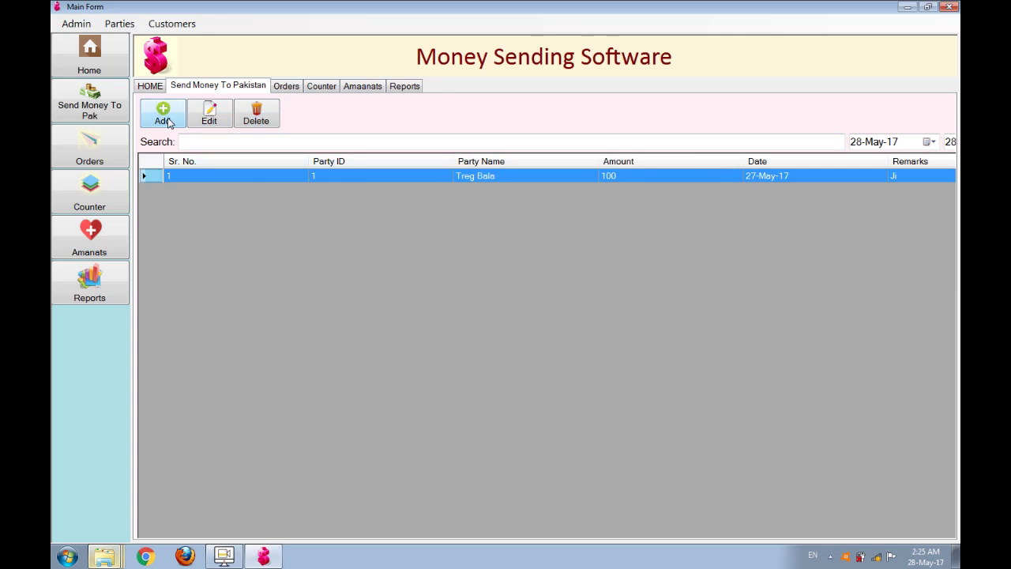
text(iqbal)
key(Tab)
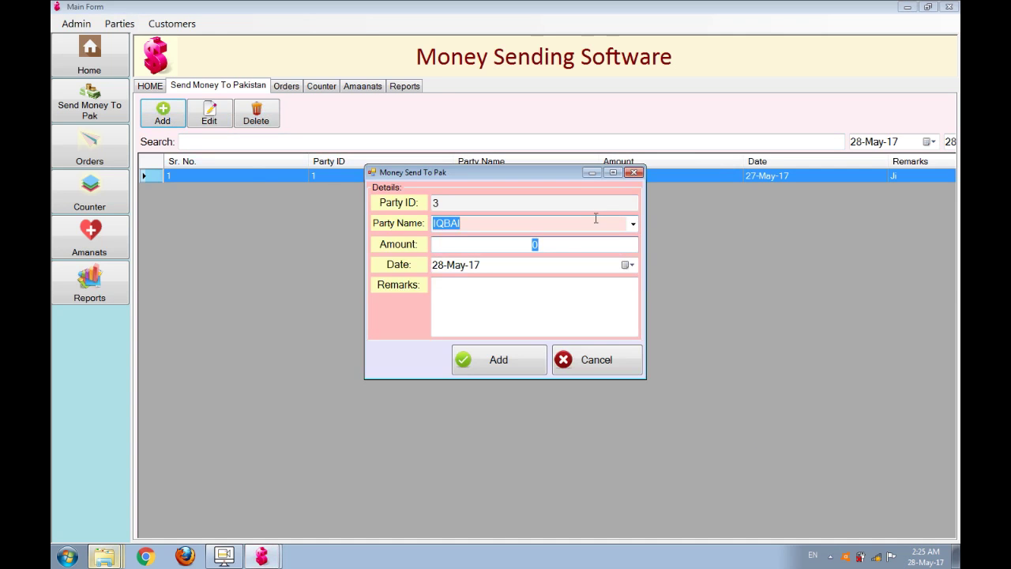
text(20000)
key(Tab)
key(Tab)
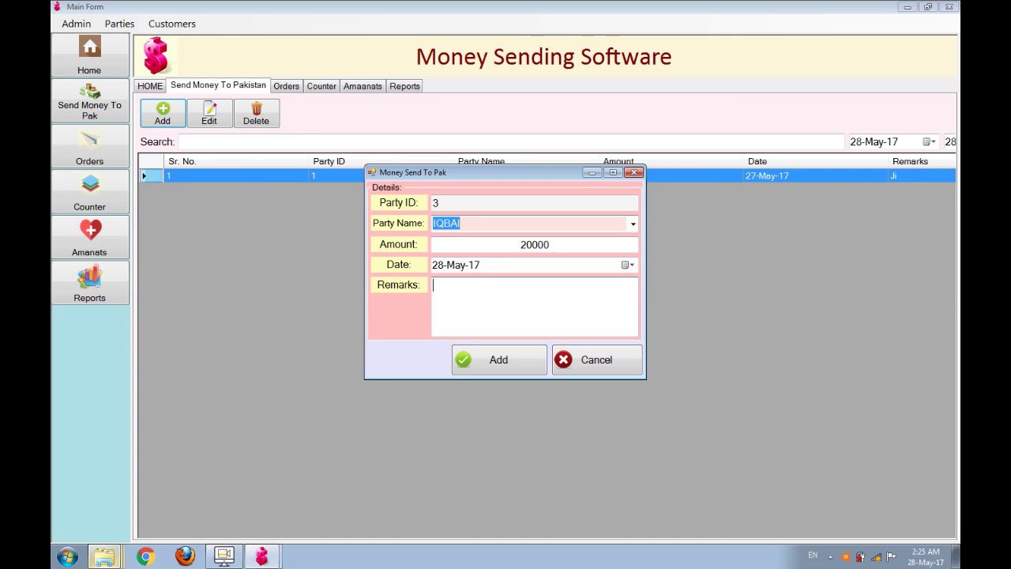
text(cash)
key(Return)
click(592, 193)
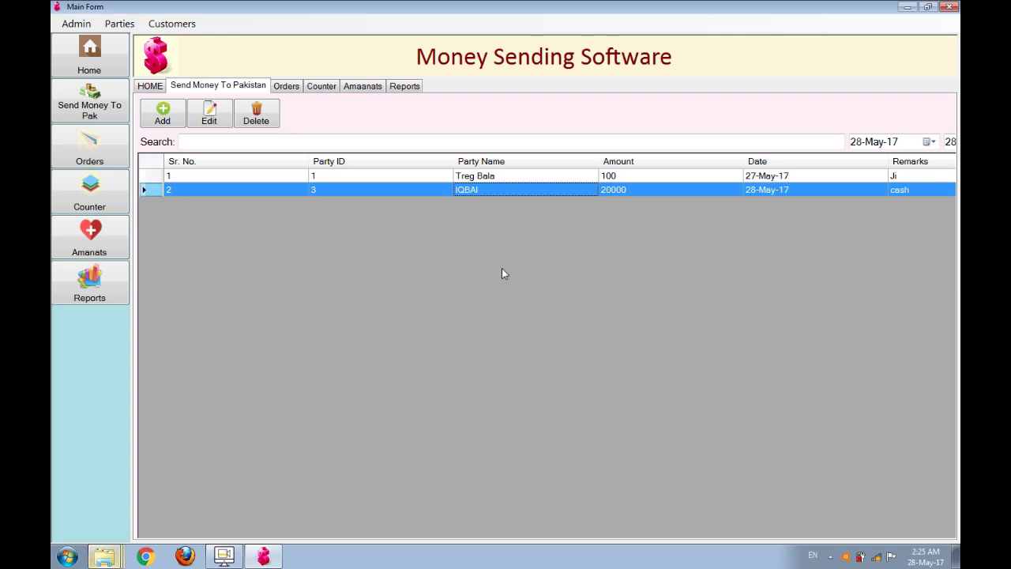
Step: Record a second transfer of 10000 to the same party, dated 28-May-17 with the remark "cash"
click(166, 112)
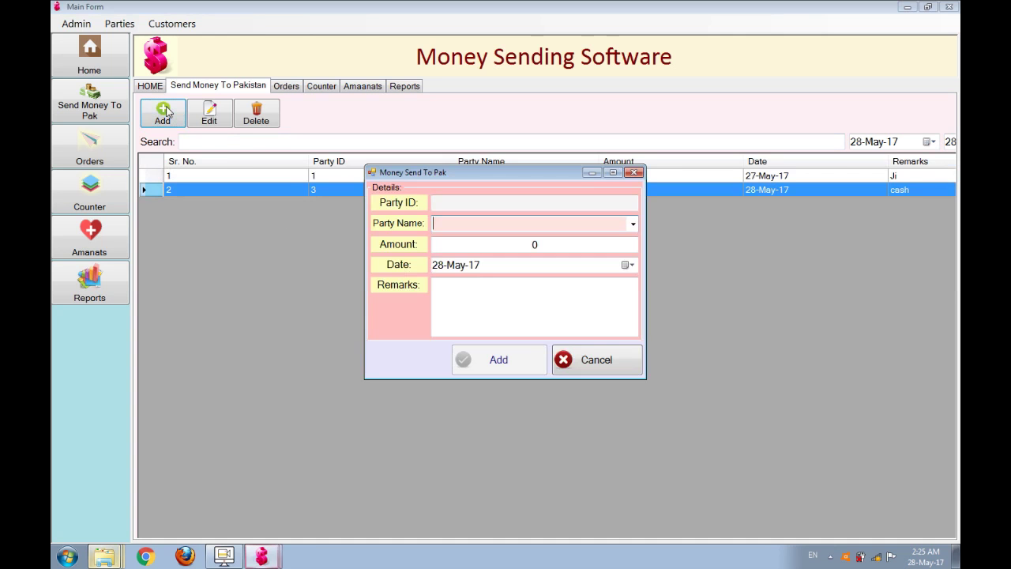
text(IQBAI)
key(Tab)
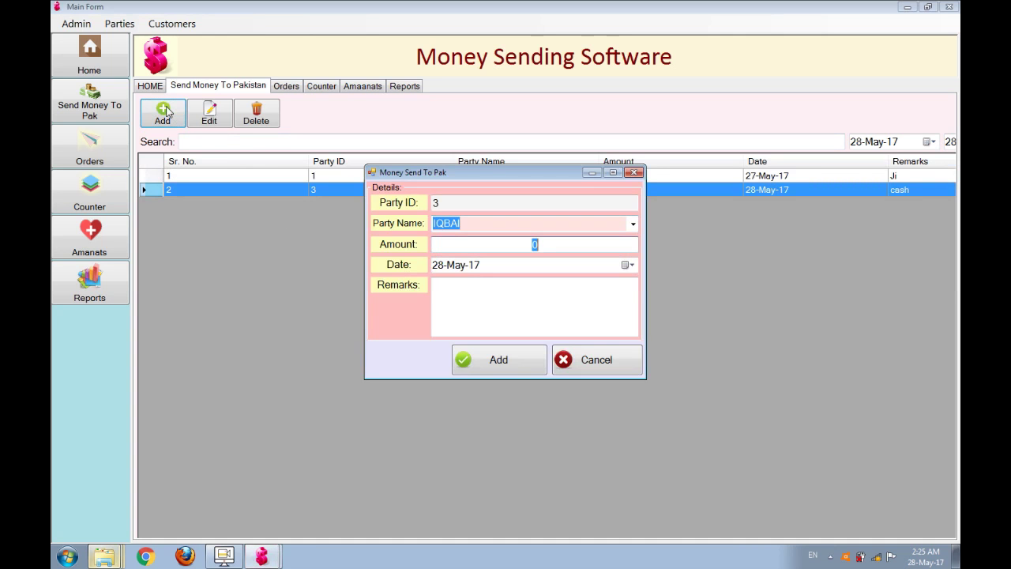
text(10000)
key(Tab)
key(Tab)
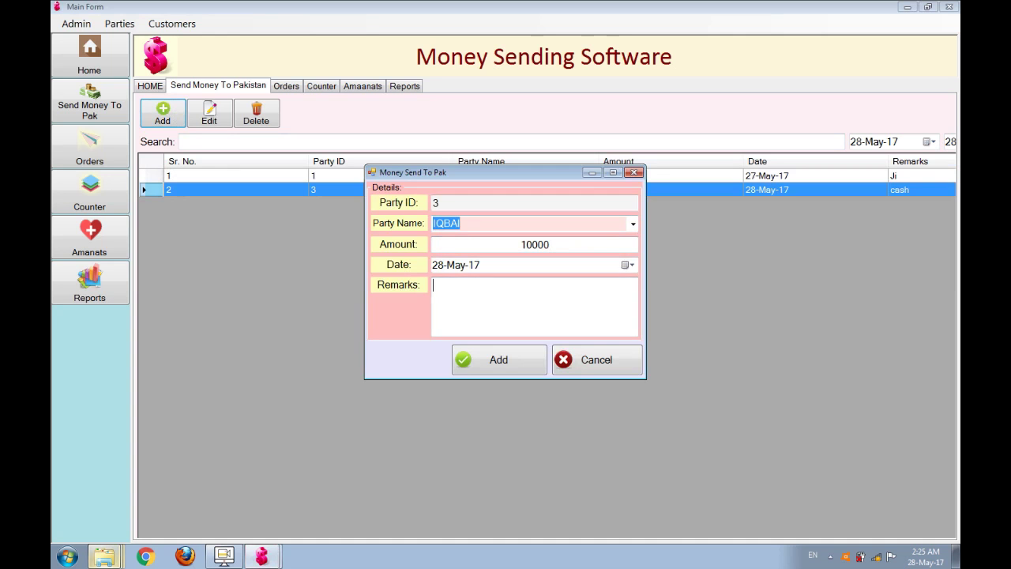
text(cash)
key(Return)
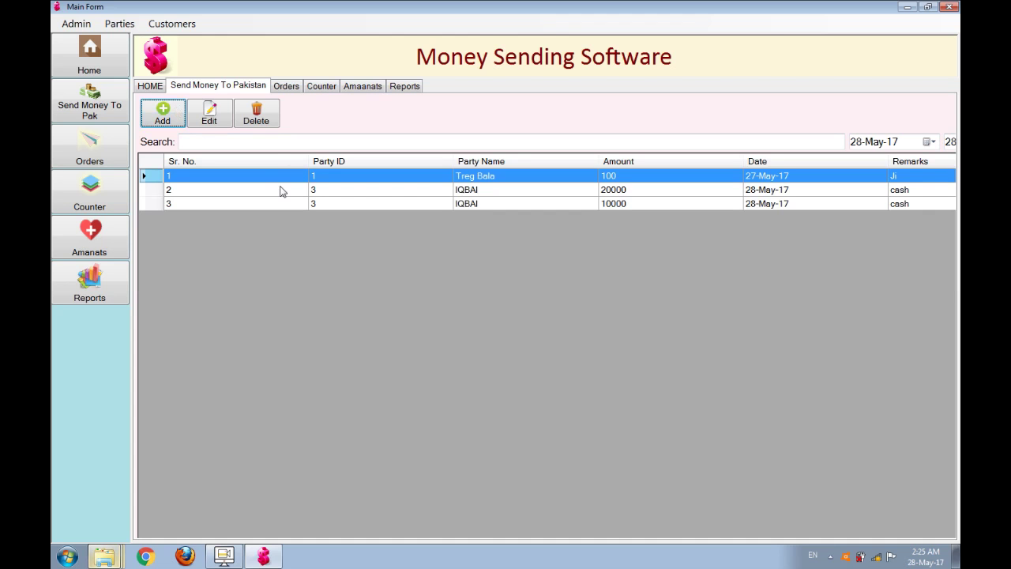
click(353, 199)
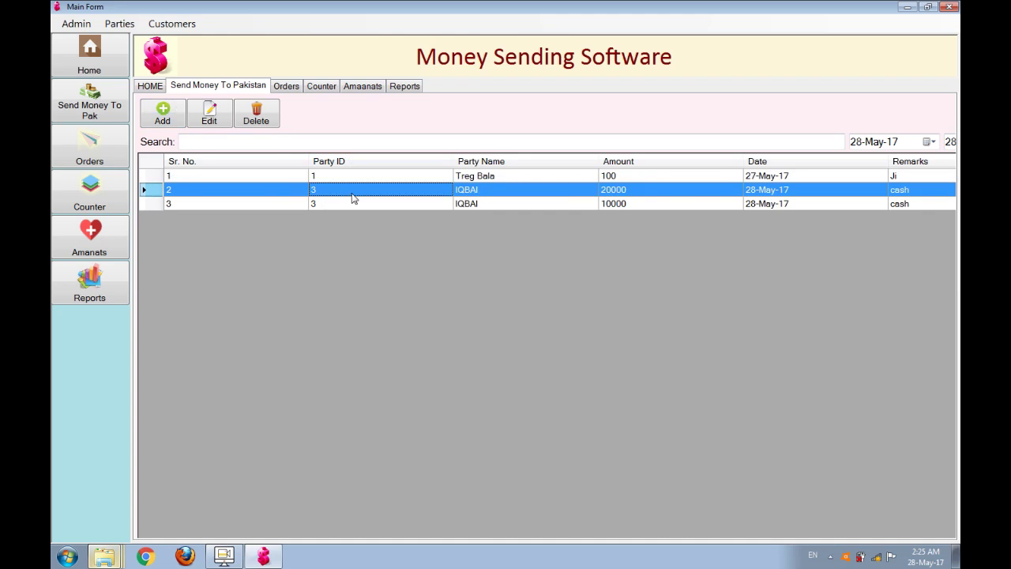
click(223, 123)
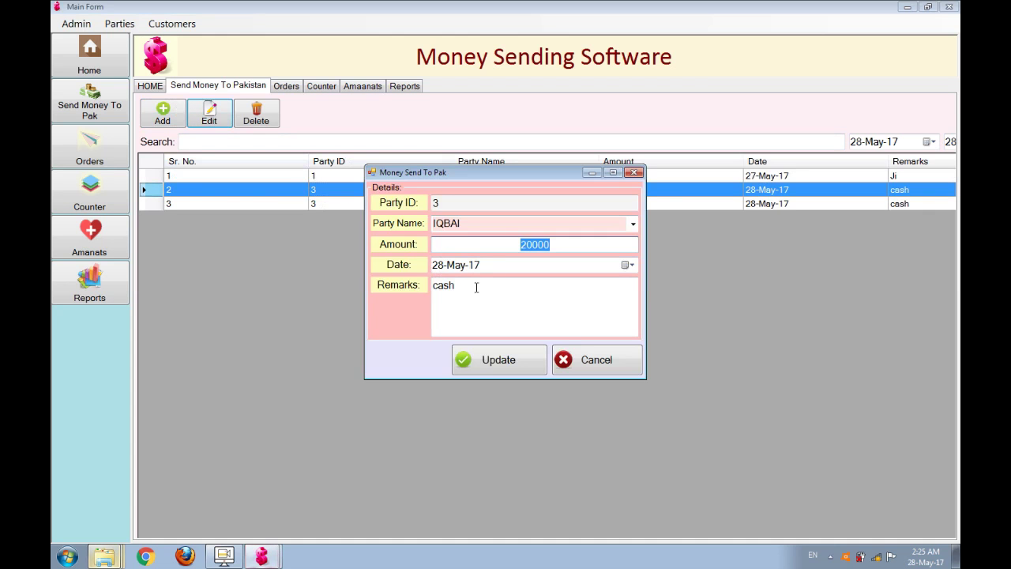
click(585, 360)
click(332, 175)
click(256, 115)
click(564, 320)
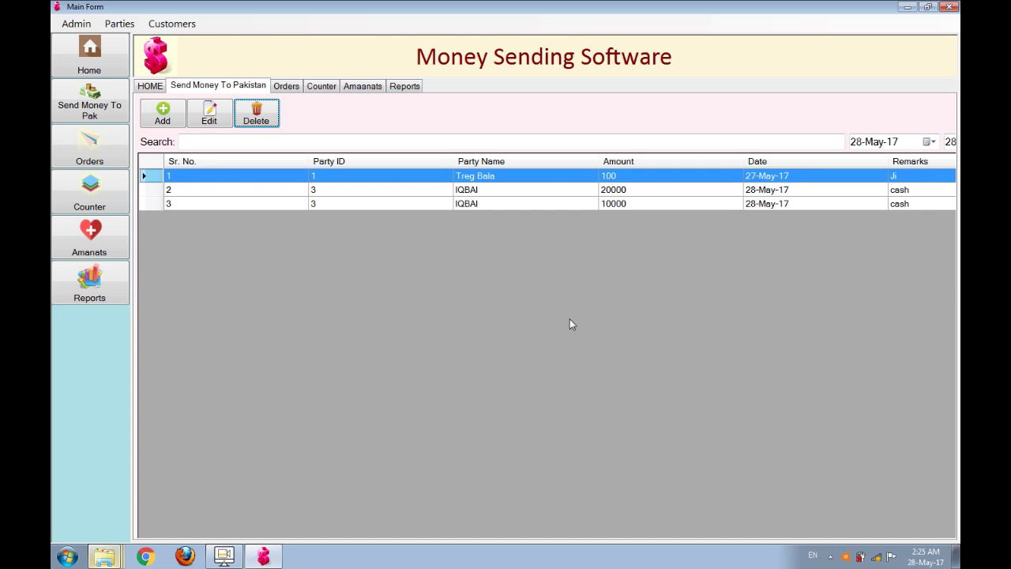
Step: Start a new order for the newly added party and enter the sender's and receiver's names
click(92, 158)
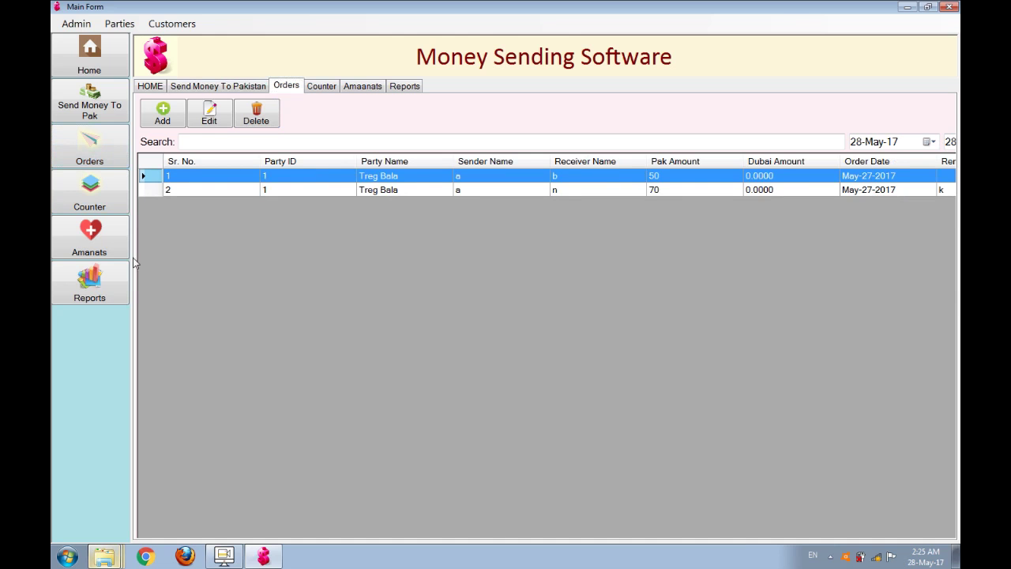
click(162, 115)
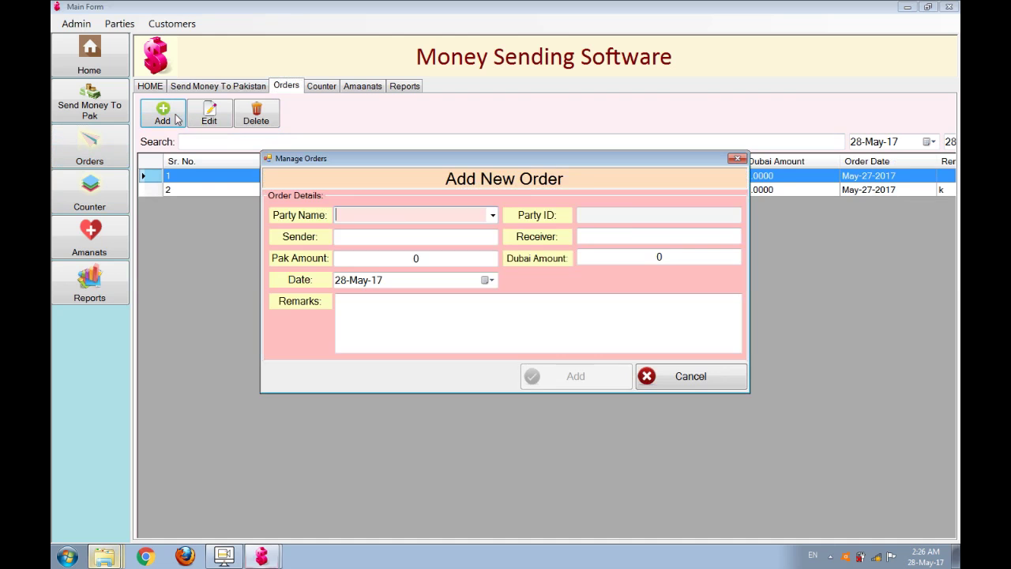
text(i)
key(Return)
key(Tab)
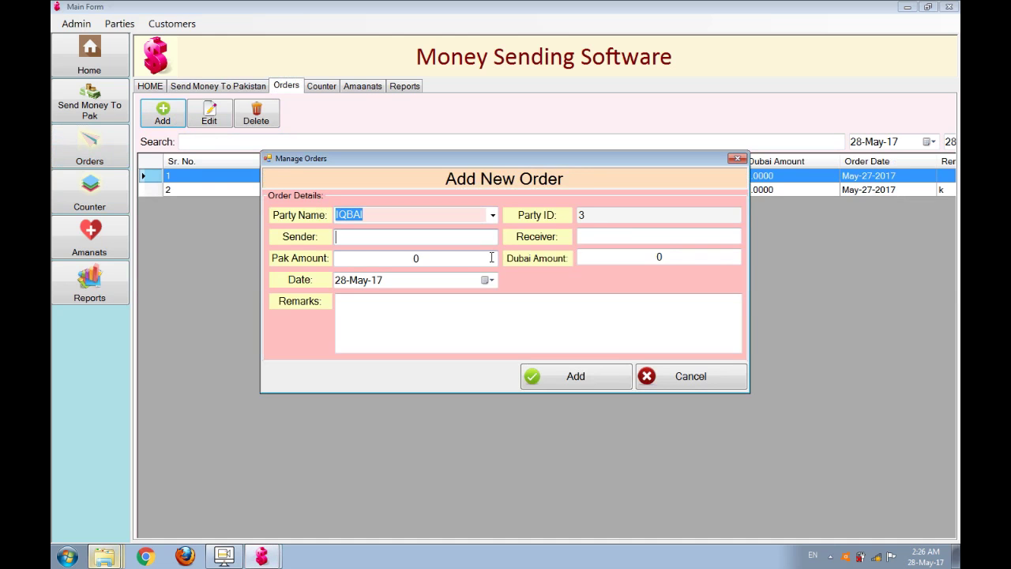
text(Nomi)
key(Tab)
text(Kashi)
key(Tab)
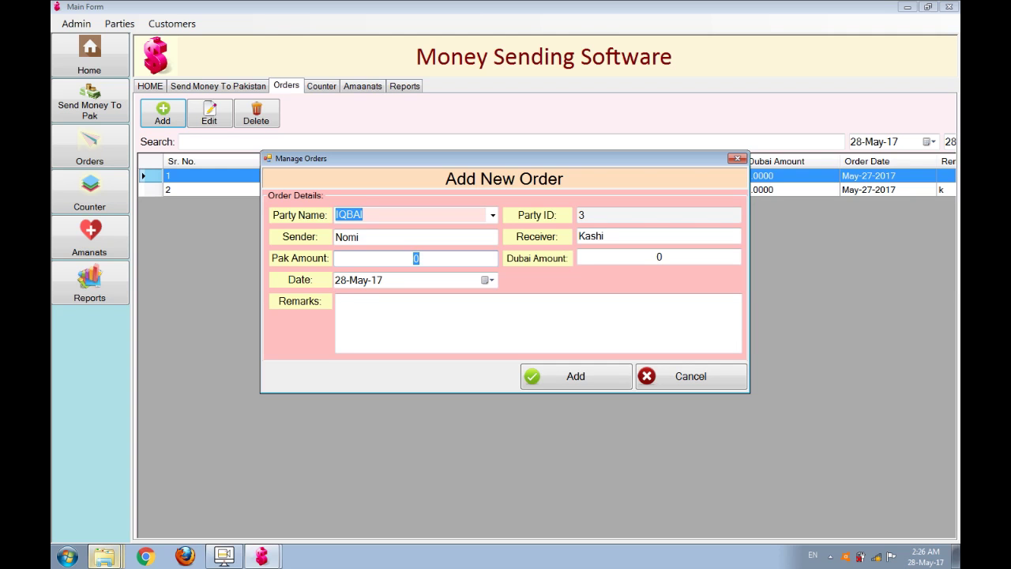
Step: Set the order's Pak amount to 1000 and Dubai amount to 20, leave the remarks empty, and save the order
text(1000)
key(Tab)
text(20)
key(Tab)
key(Tab)
key(Tab)
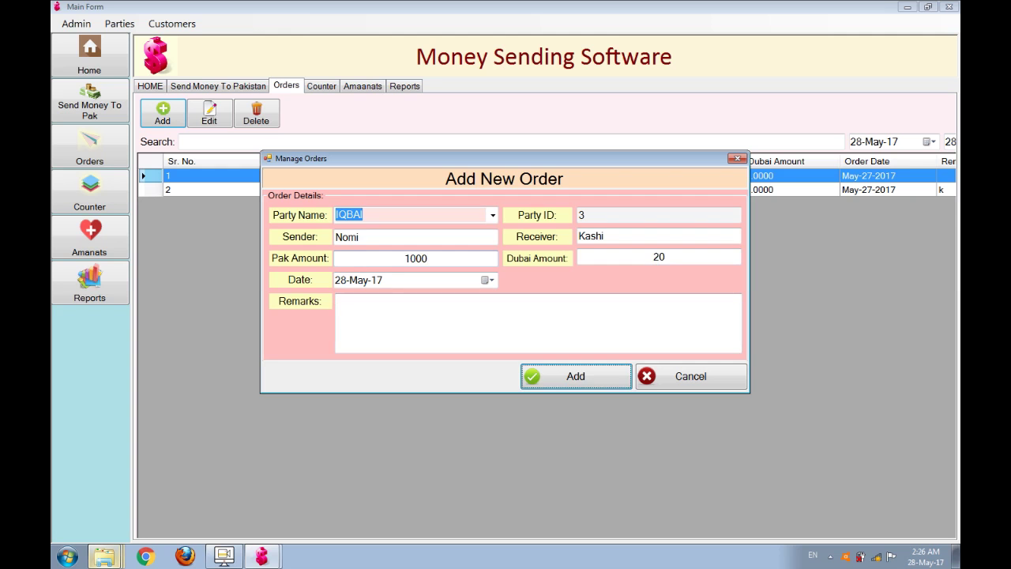
key(Return)
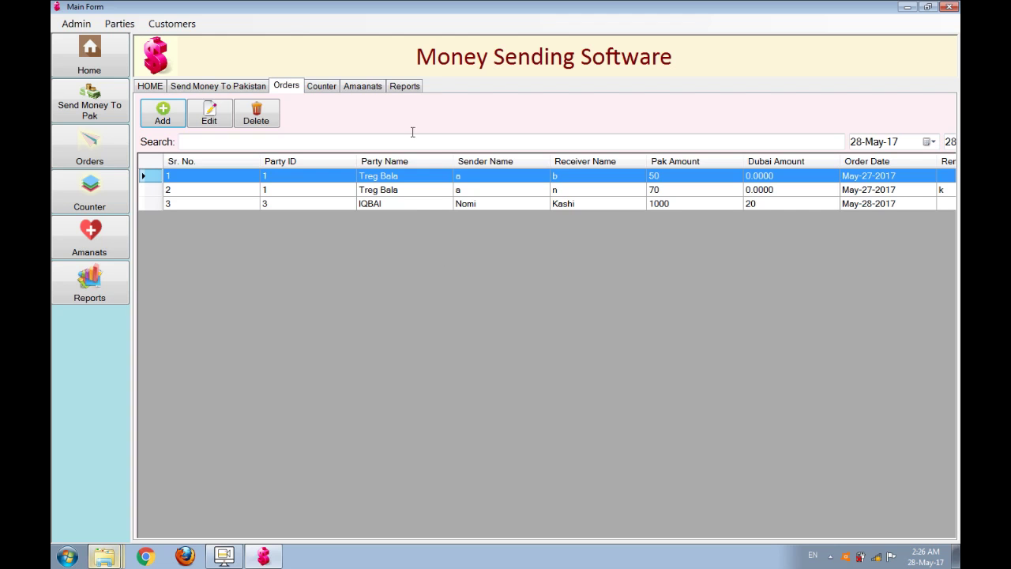
Step: Generate the Party Balance report for the new party for 28-May-17 and check the sent amounts in its calculations
click(405, 88)
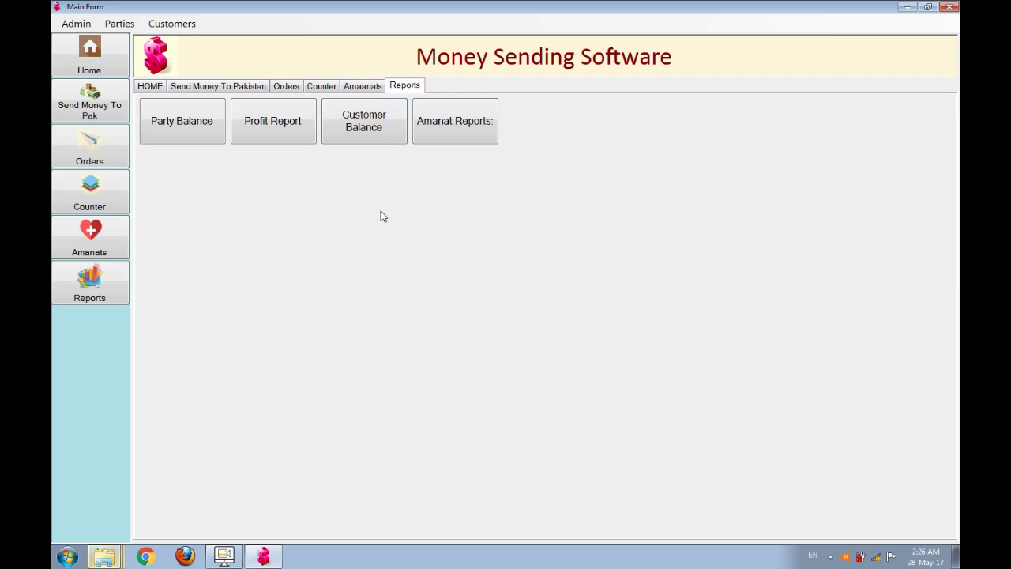
click(190, 136)
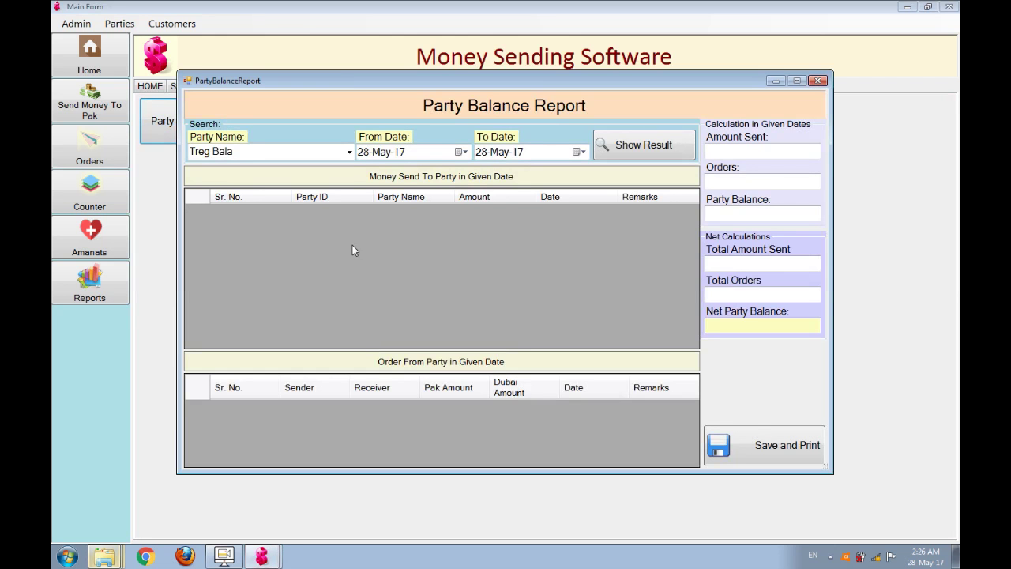
click(349, 152)
click(302, 194)
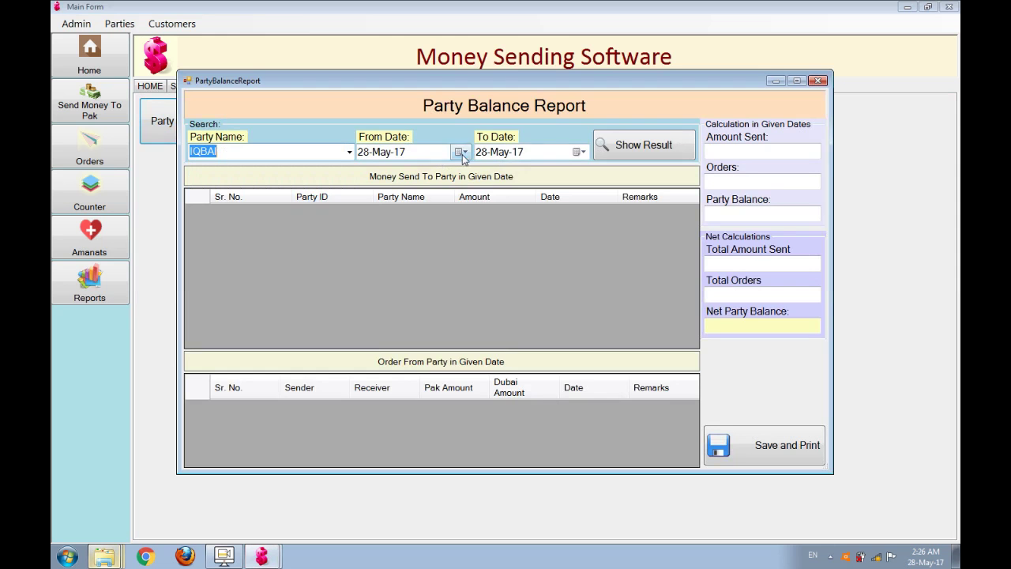
click(633, 148)
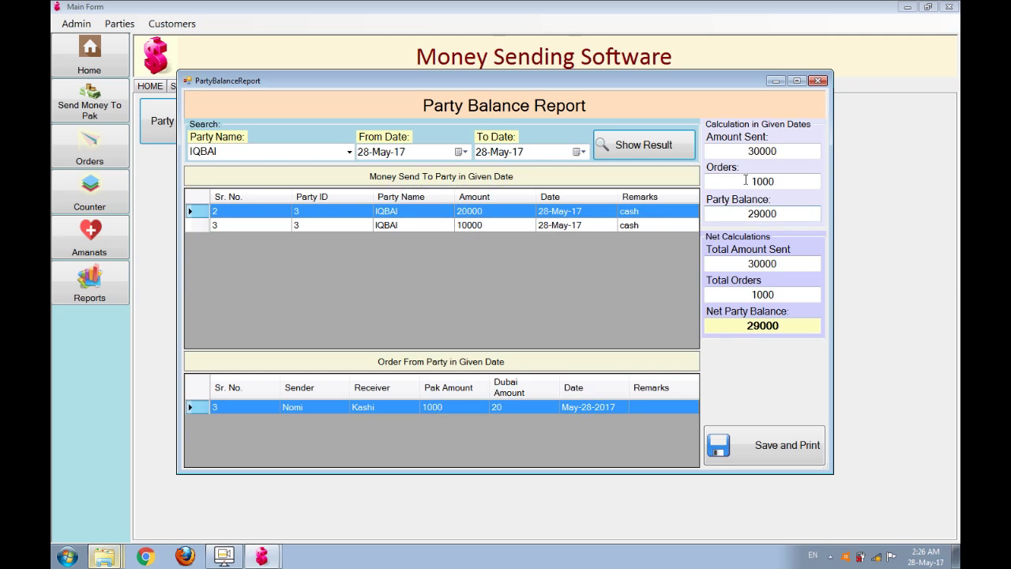
double_click(748, 151)
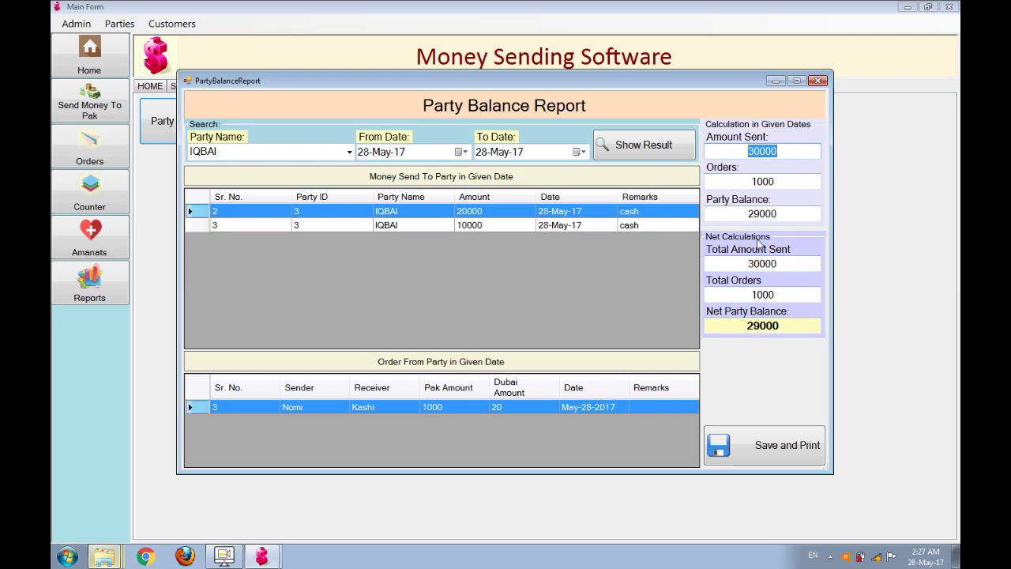
click(780, 261)
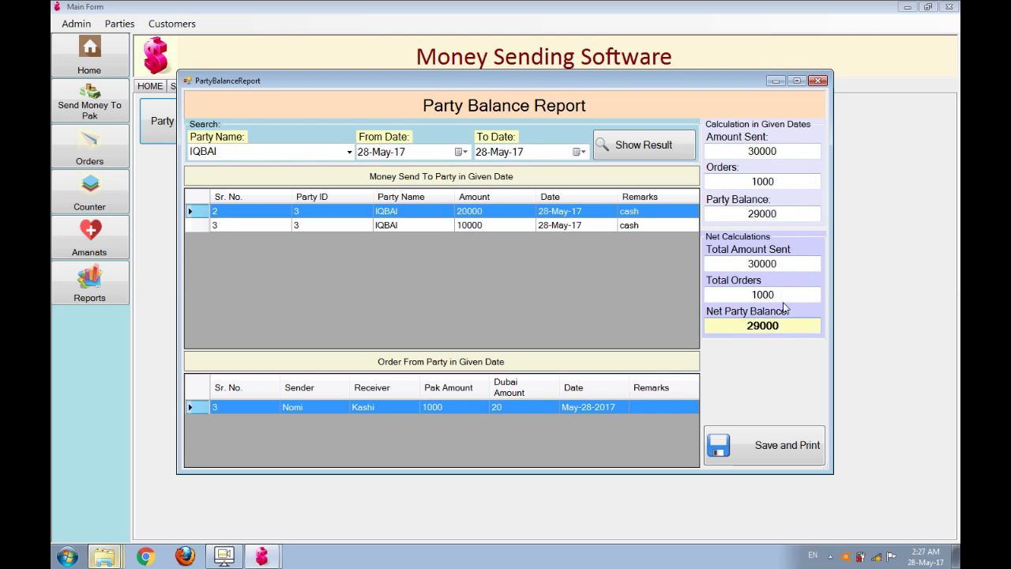
Step: Save the Party Balance report for printing and open the resulting PDF
click(787, 446)
click(523, 320)
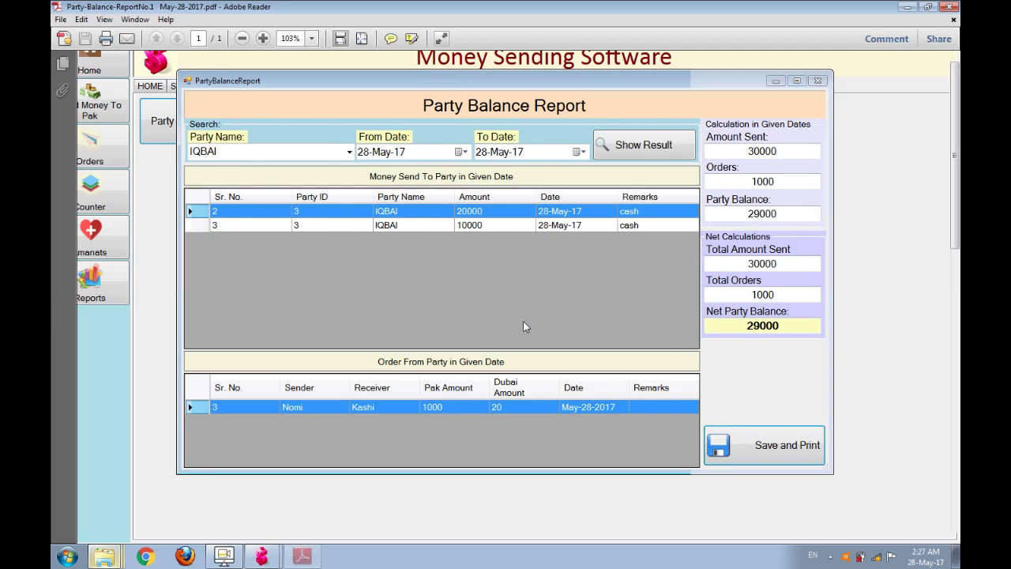
Step: Examine the PDF report's calculation in the given dates and the overall net balance with the party
scroll(513, 284, down, 1)
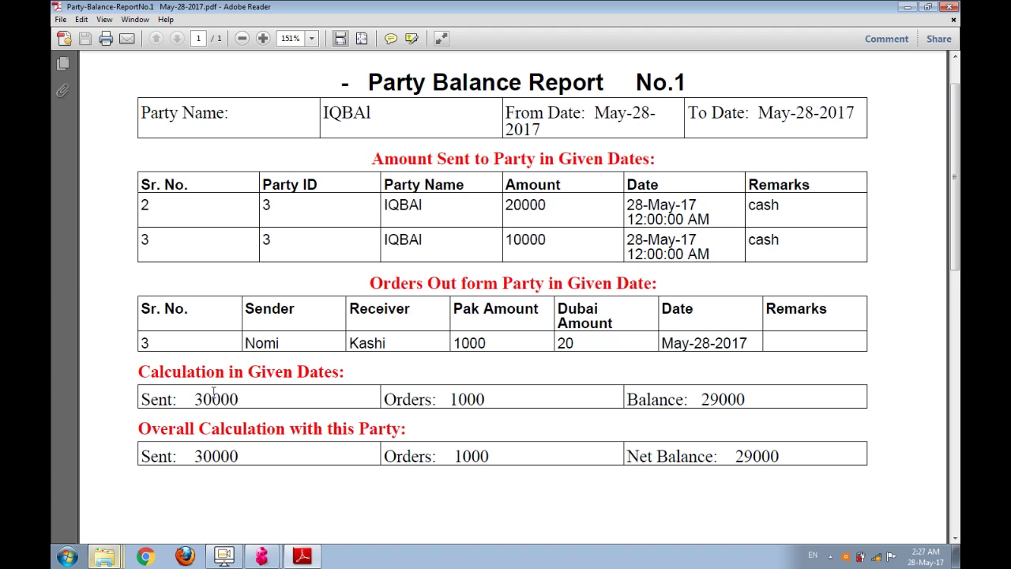
drag(748, 399, 273, 396)
click(241, 398)
drag(159, 401, 473, 397)
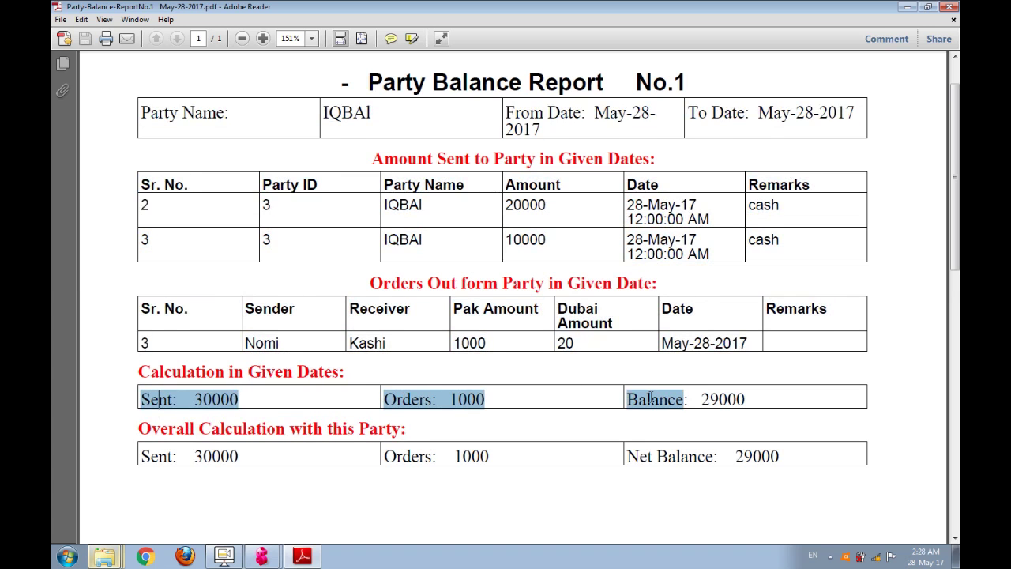
click(497, 444)
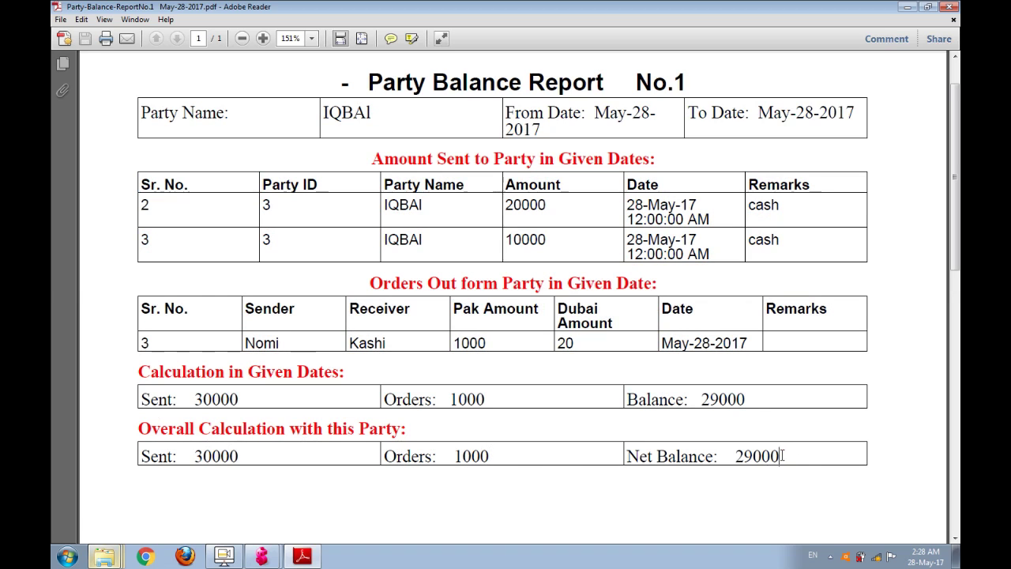
drag(781, 456, 735, 456)
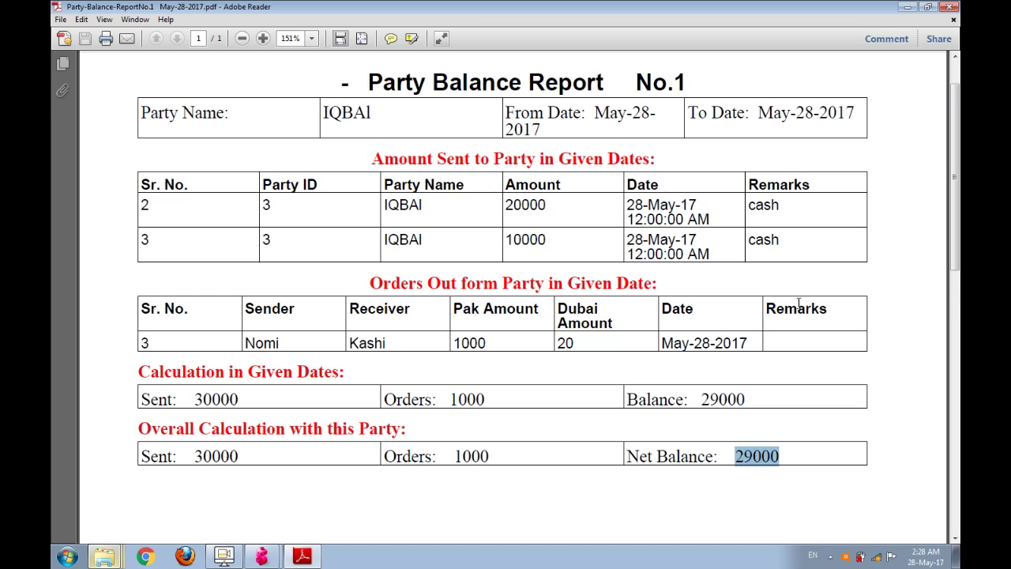
Step: Close the PDF and the Party Balance report, and bring up the Counter records
click(952, 12)
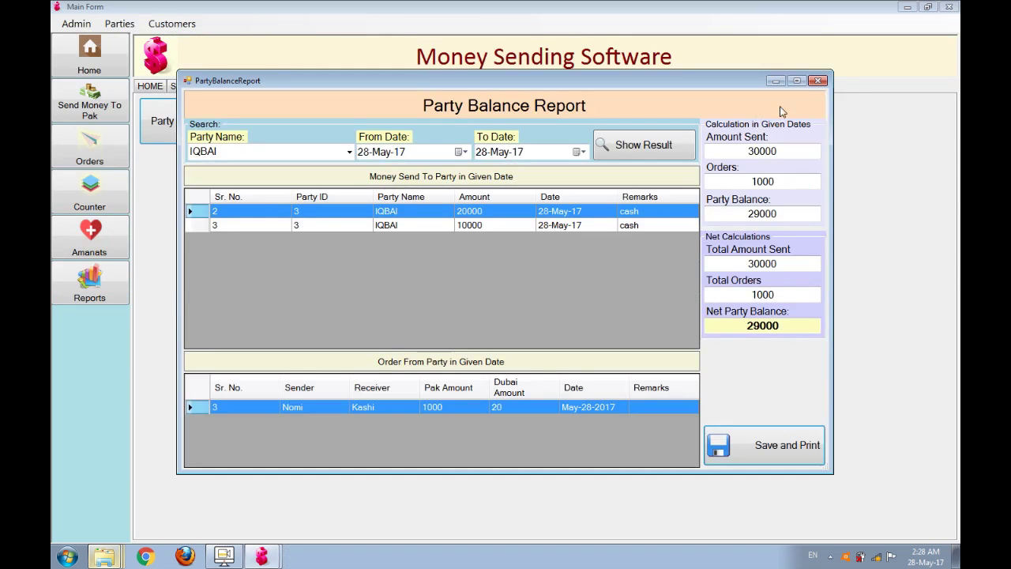
click(812, 78)
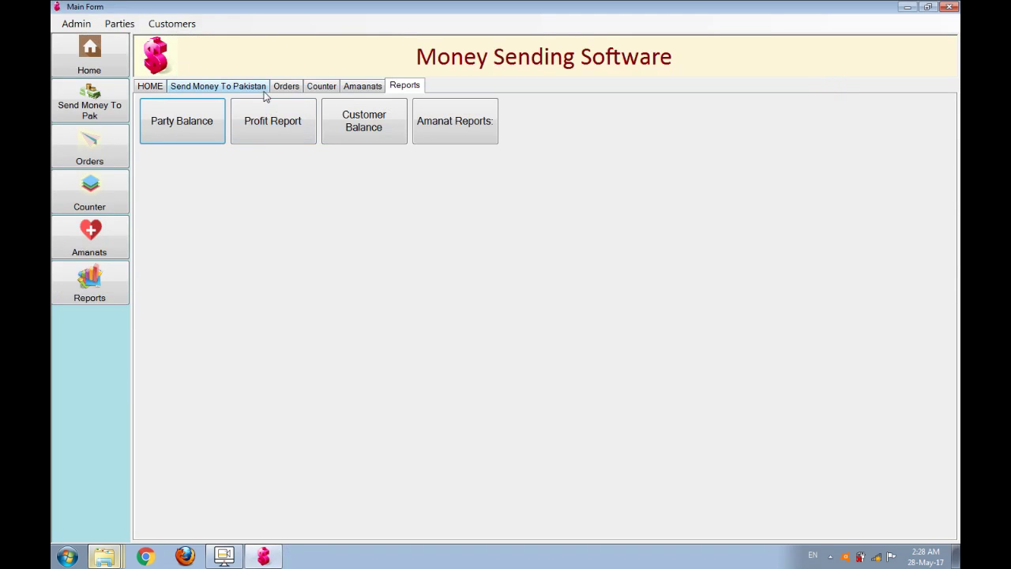
click(321, 88)
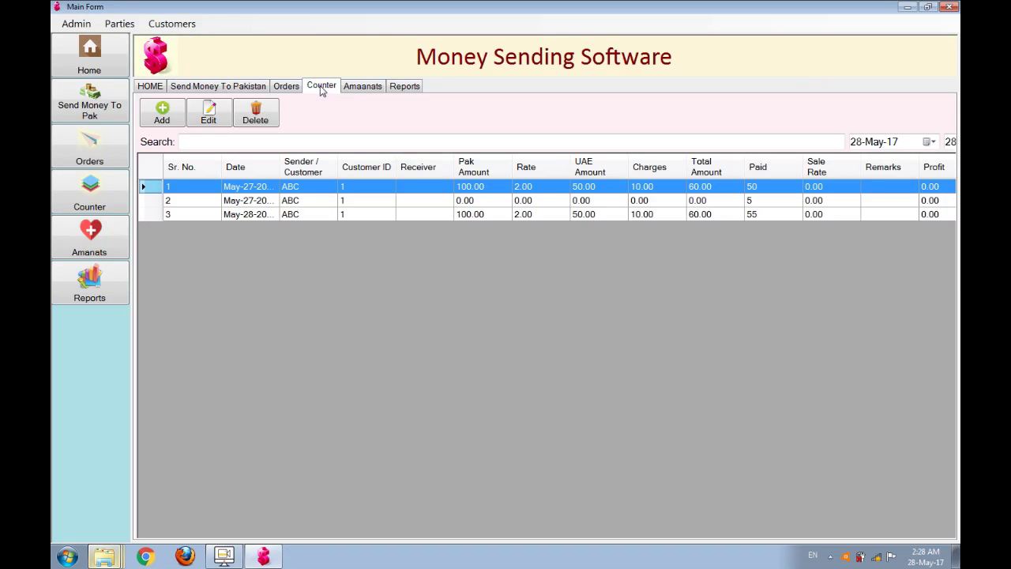
click(161, 118)
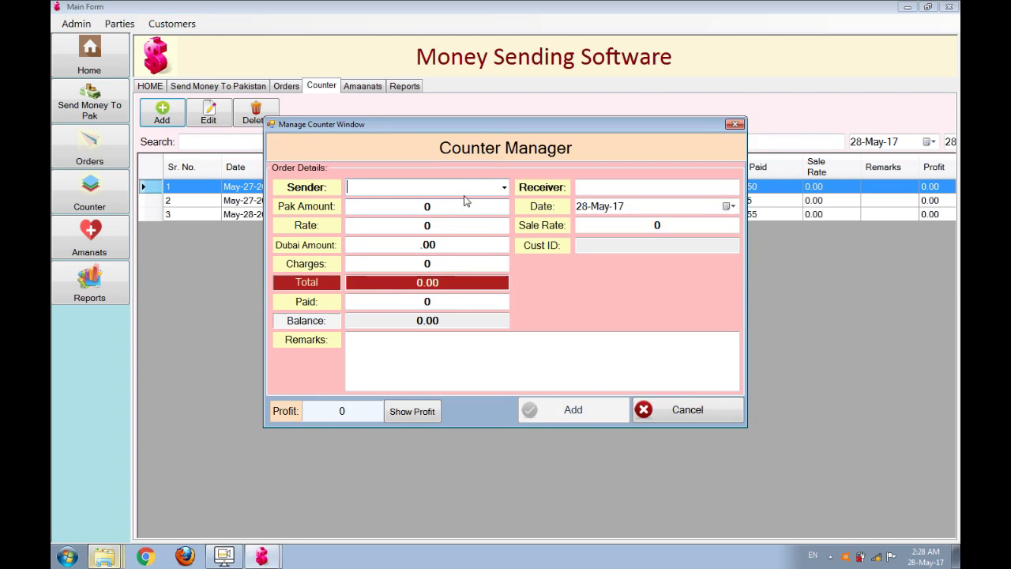
text(a)
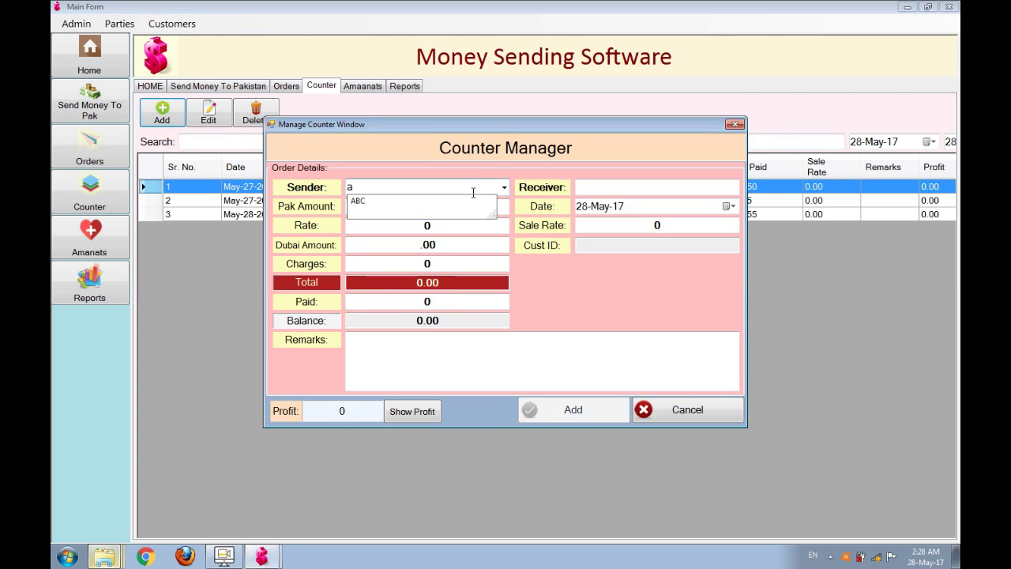
key(BackSpace)
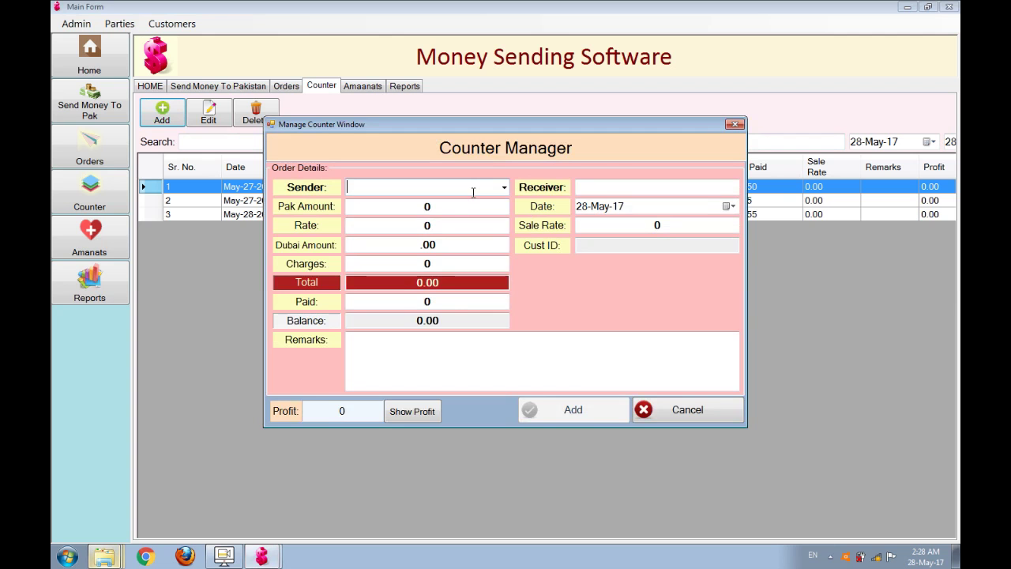
click(662, 406)
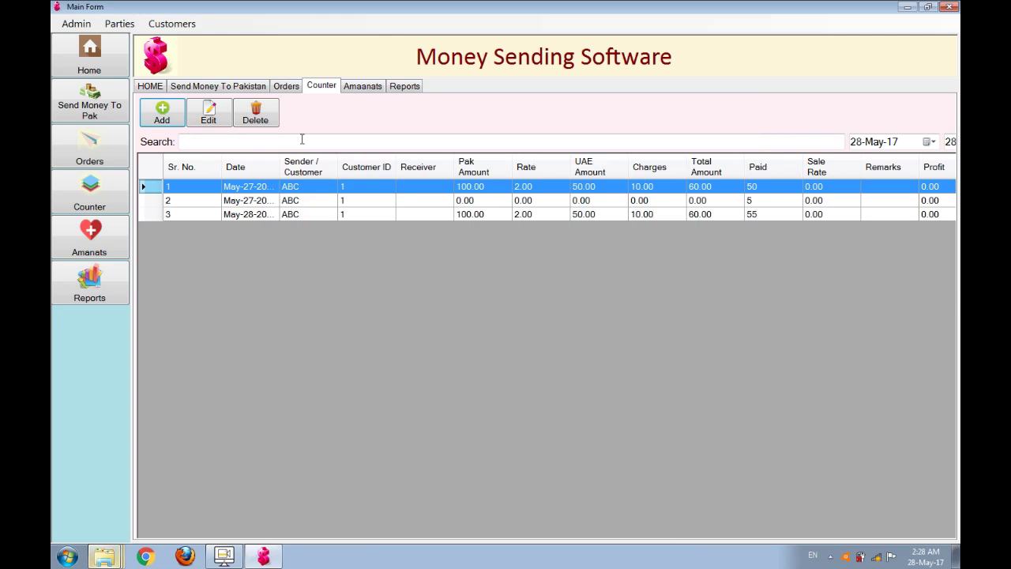
Step: Add a new customer with name, address and phone number, then refresh and close the customer list
click(171, 24)
click(310, 131)
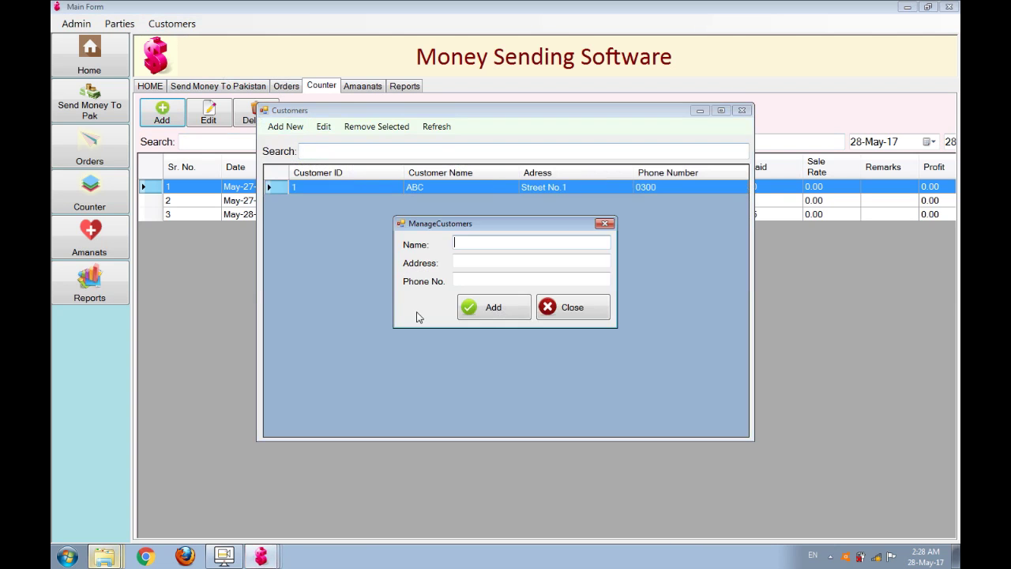
text(Faisal)
key(Tab)
text(Dubai)
key(Tab)
text(0300)
key(Return)
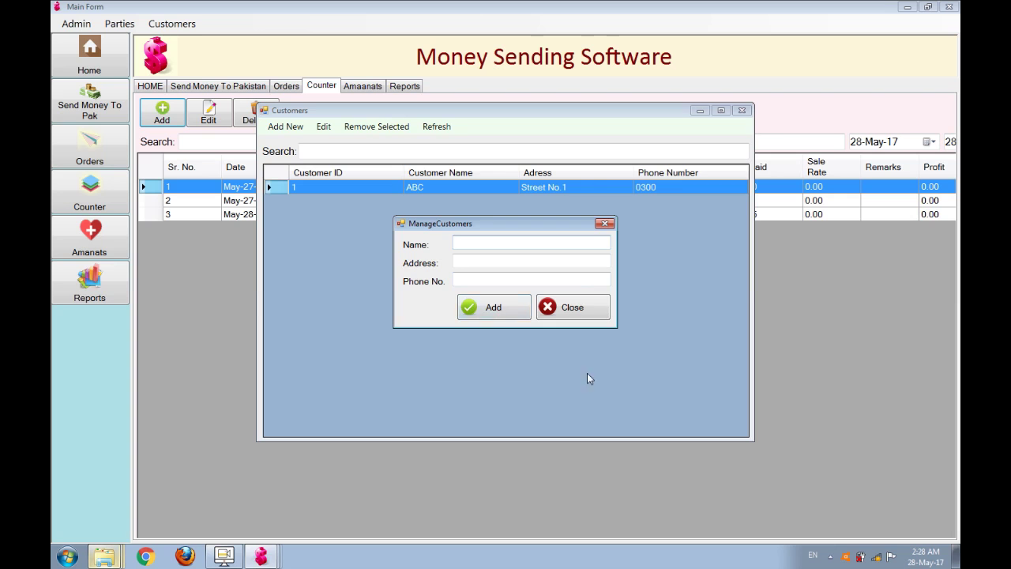
click(571, 307)
click(437, 127)
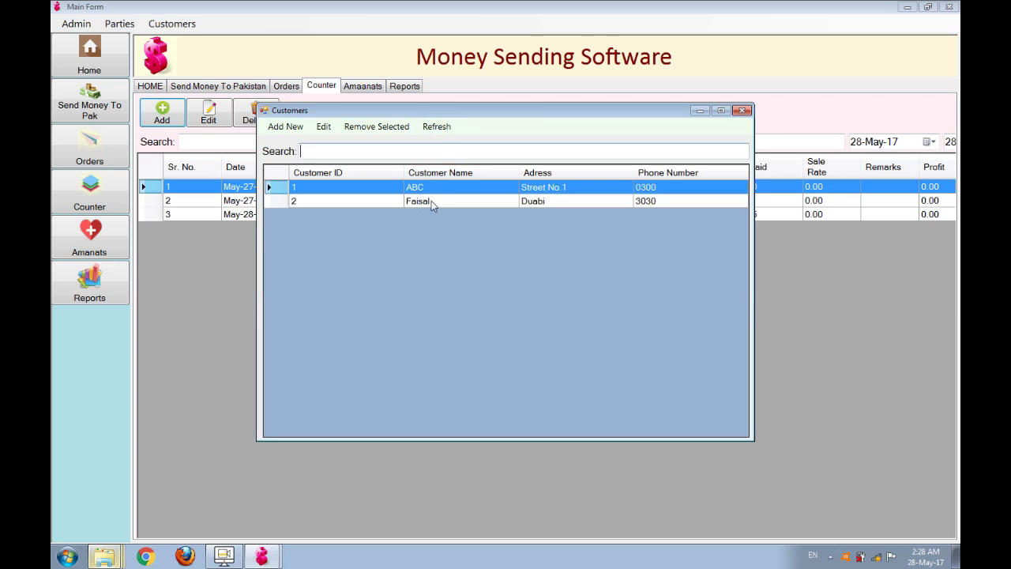
click(743, 110)
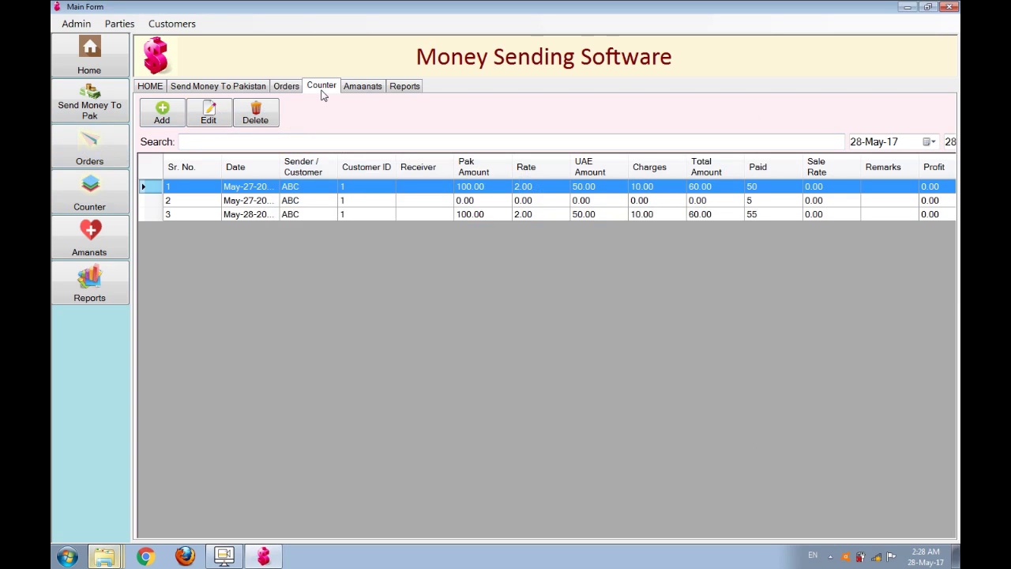
Step: Start a new counter entry with the new customer as sender and fill in the receiver's name
click(110, 201)
click(162, 114)
text(f)
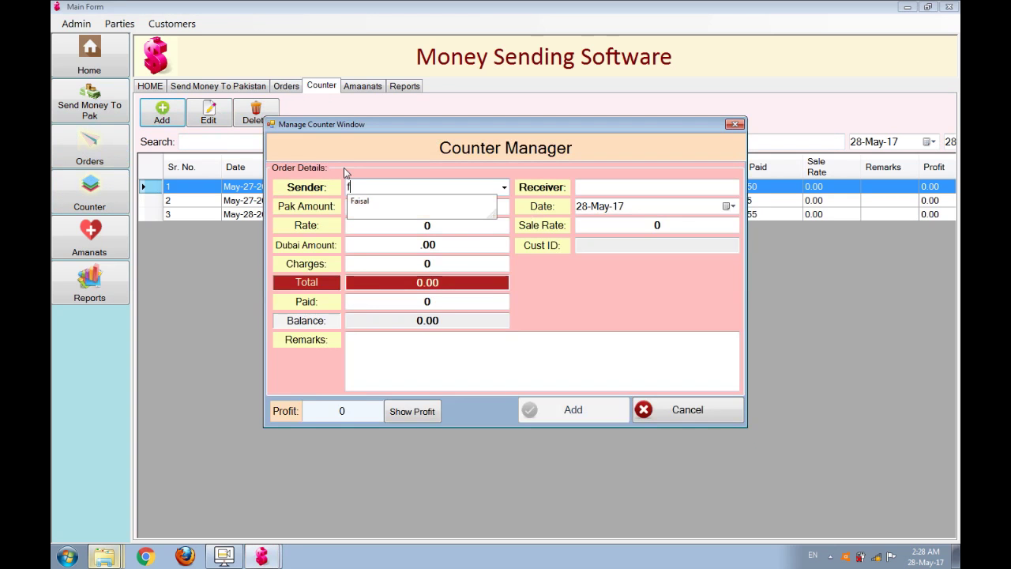
key(Tab)
text(Ka)
key(BackSpace)
key(BackSpace)
text(Khan)
Step: Set the counter entry's Pak amount to 50000, rate to 28.5, charges to 10 and paid amount to 1500.39
click(384, 210)
text(50000)
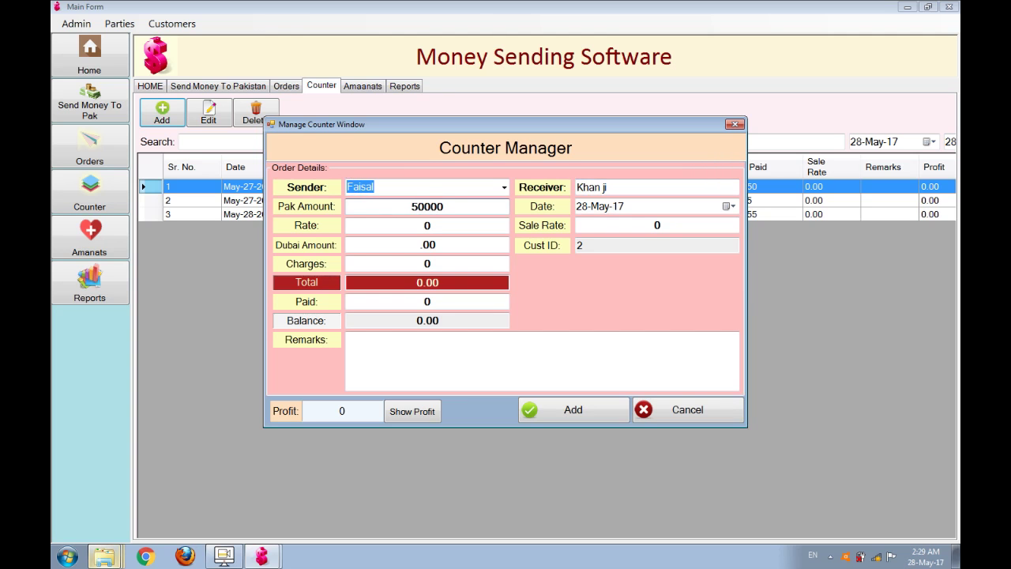
key(Tab)
key(Tab)
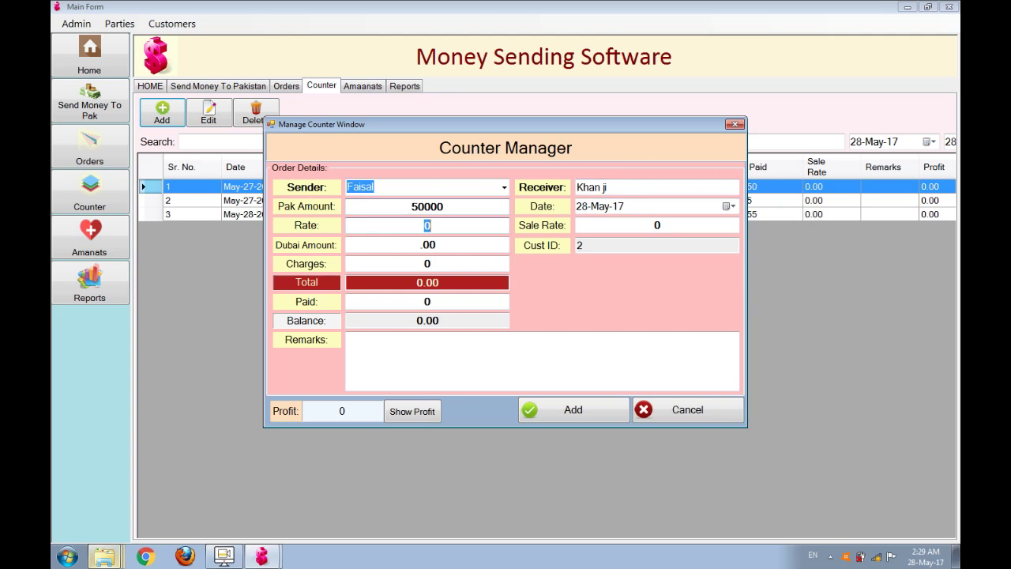
text(28.5)
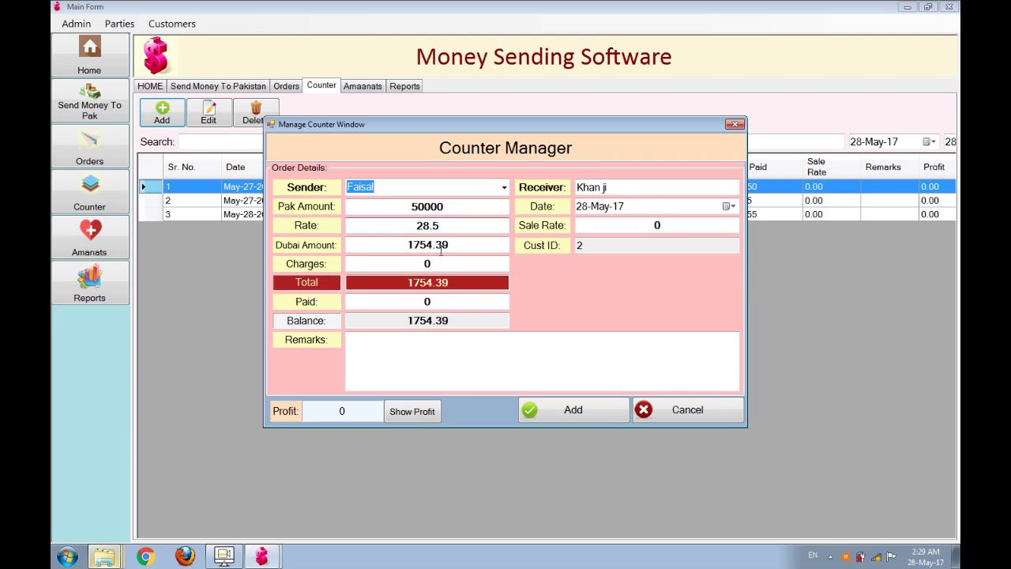
click(433, 265)
text(1)
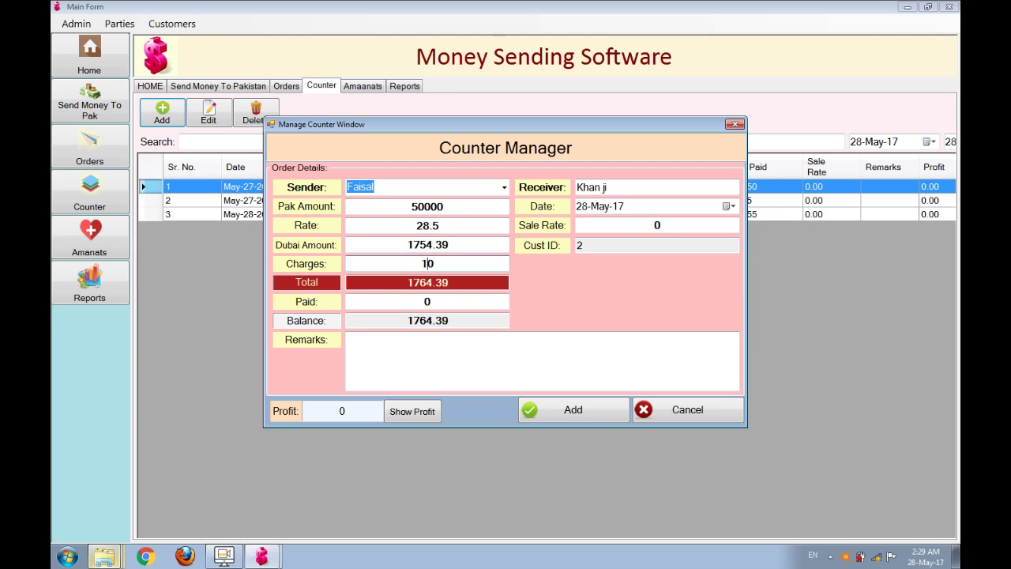
click(433, 301)
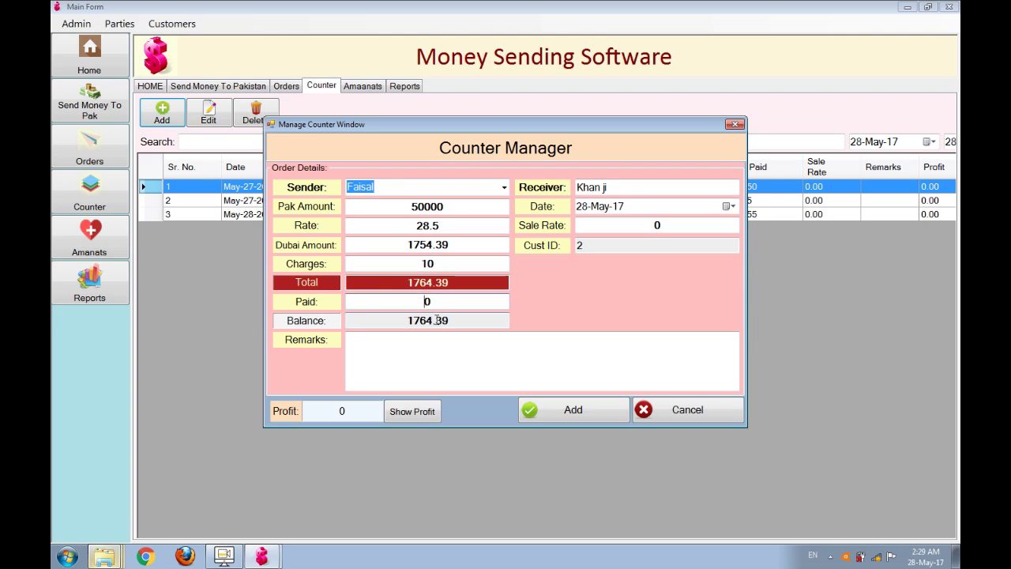
text(1500.39)
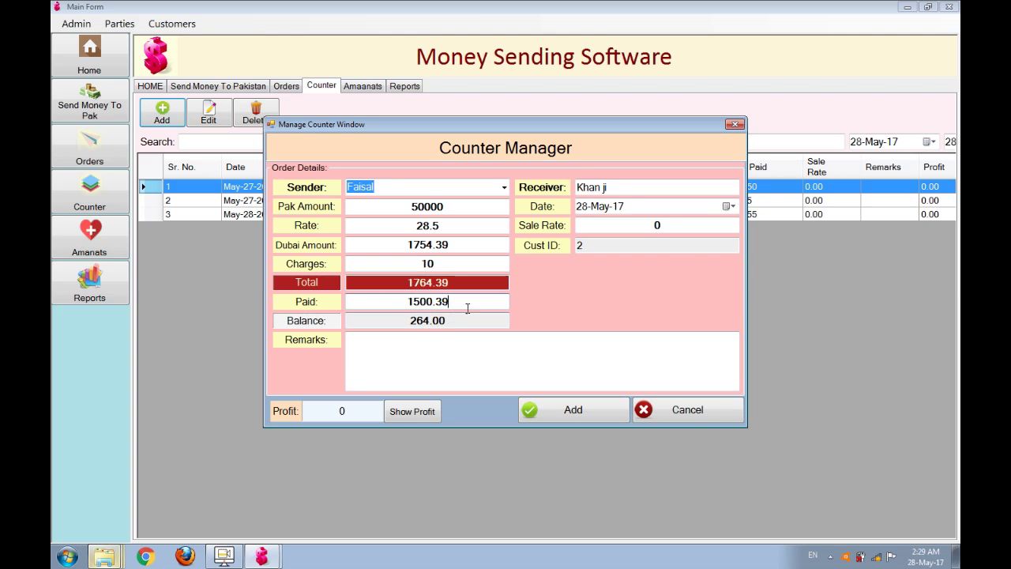
Step: Set the sale rate to 29, calculate the profit, save the counter entry and select its record in the list
click(658, 226)
key(BackSpace)
text(29)
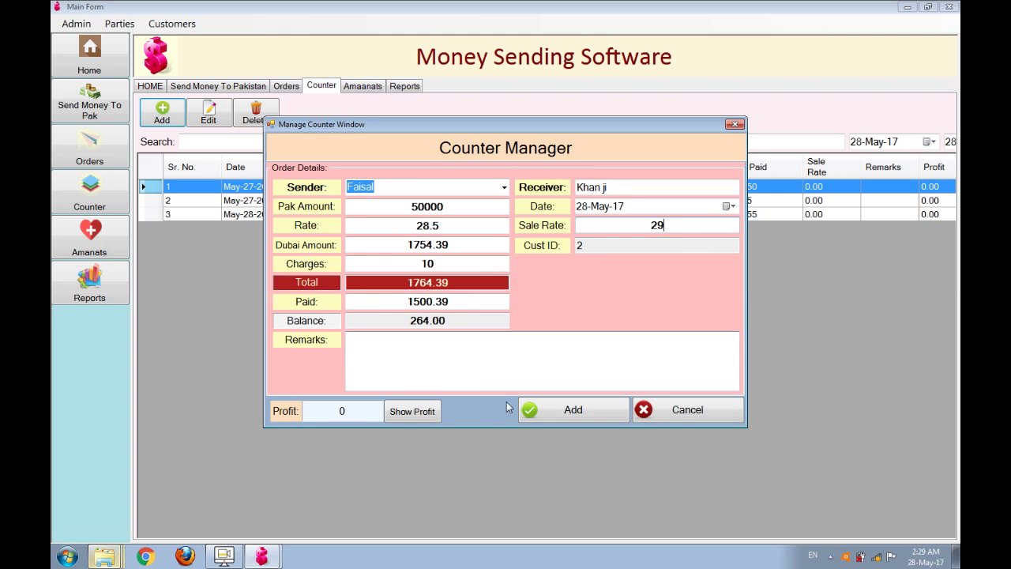
click(427, 411)
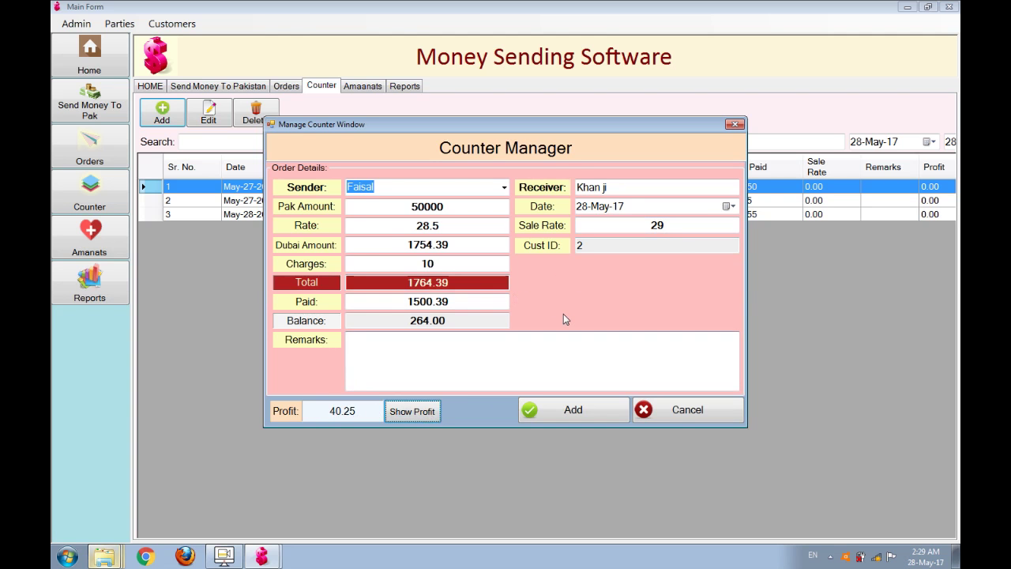
click(574, 410)
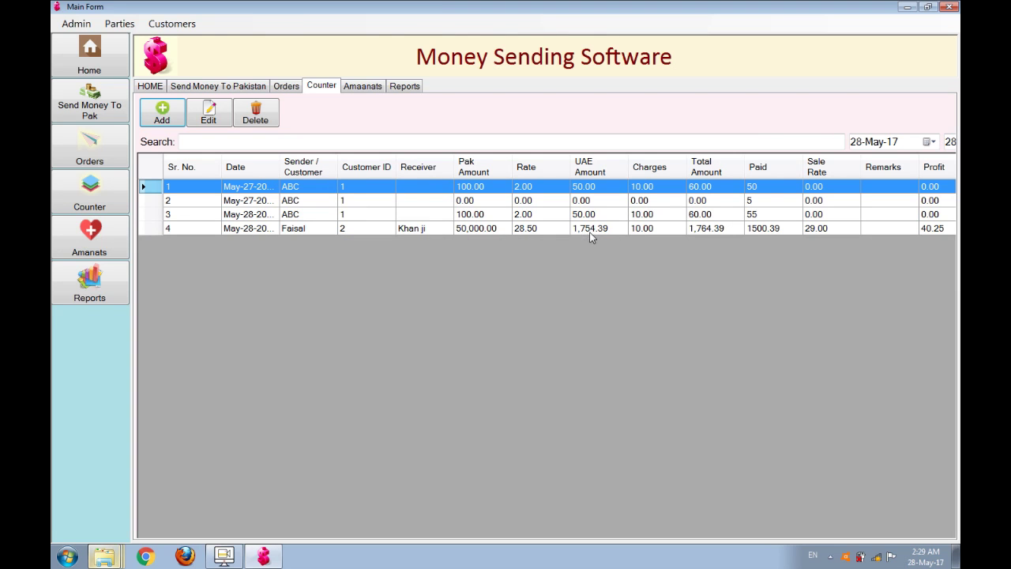
click(760, 232)
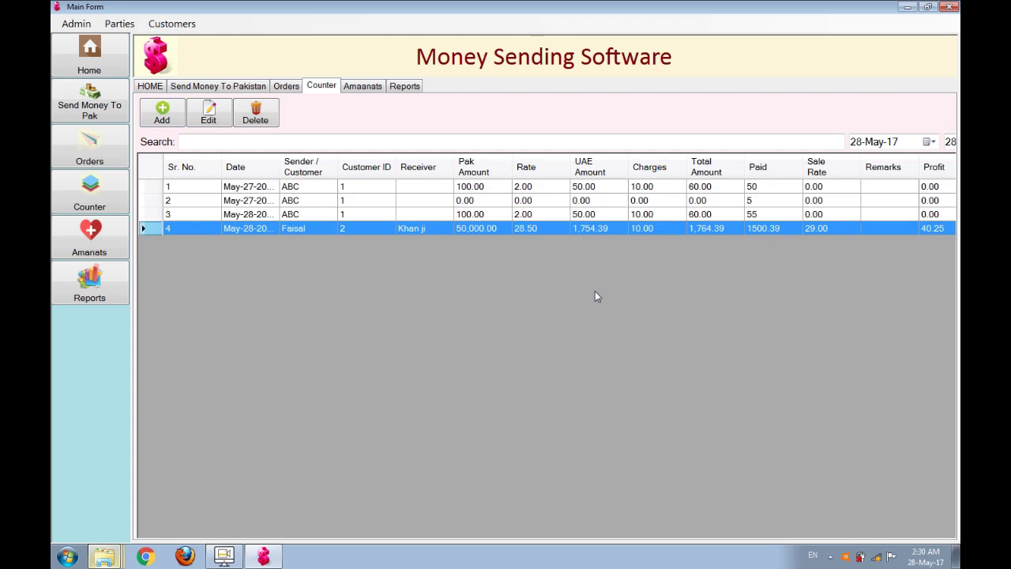
Step: Generate the Customer Balance report for the new customer from 28-May-17 to 28-May-17
click(409, 89)
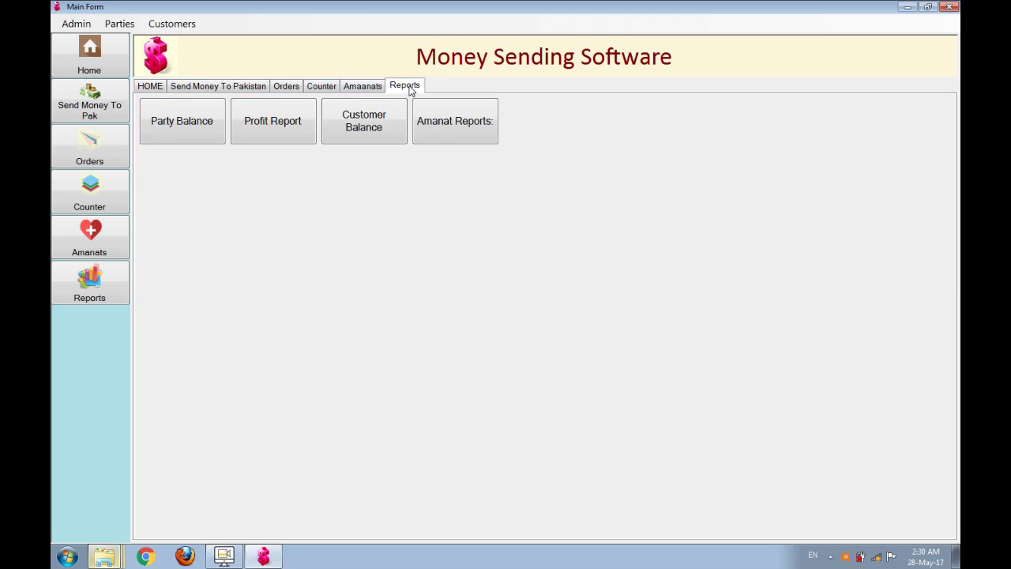
click(377, 128)
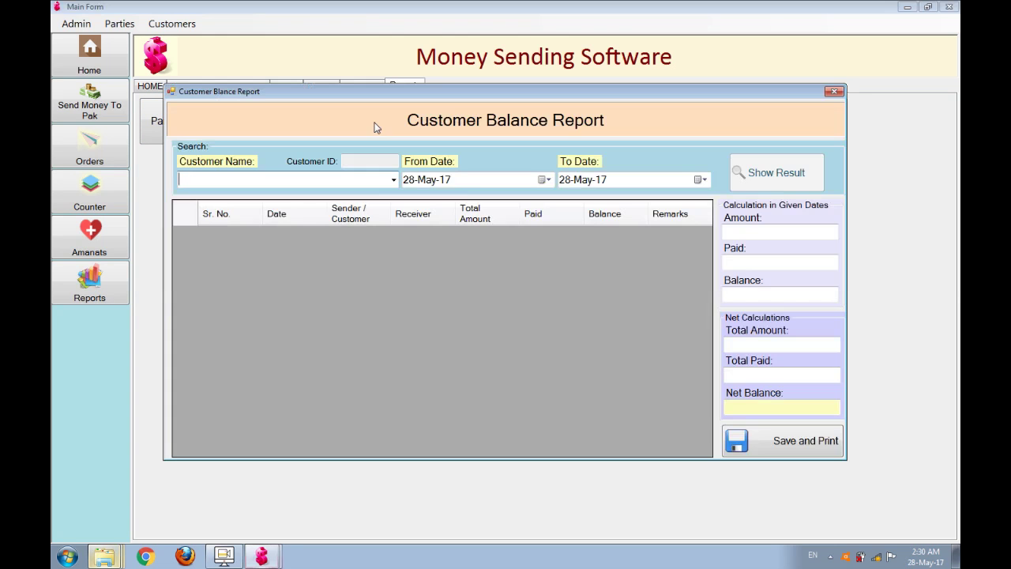
click(394, 180)
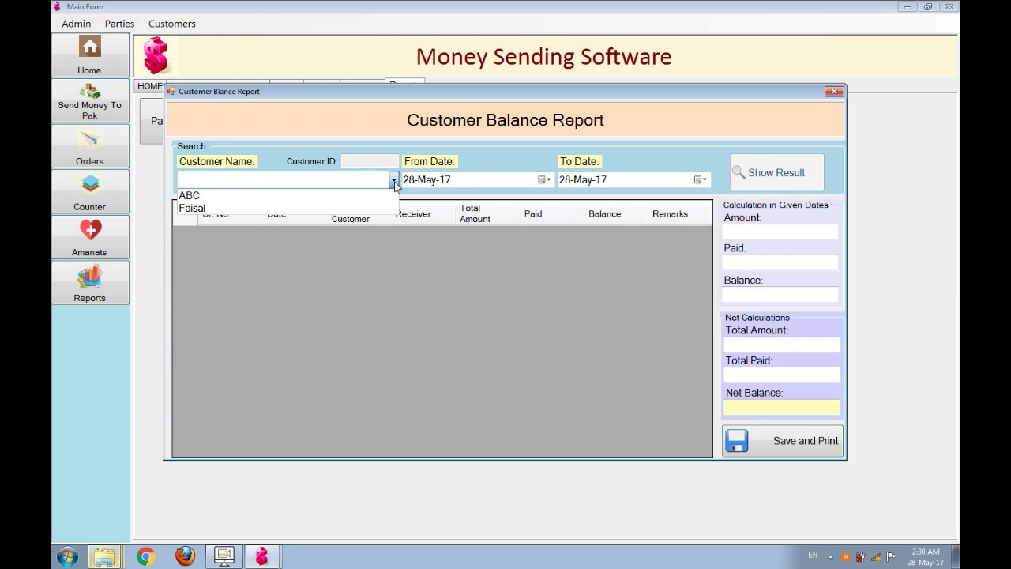
click(361, 209)
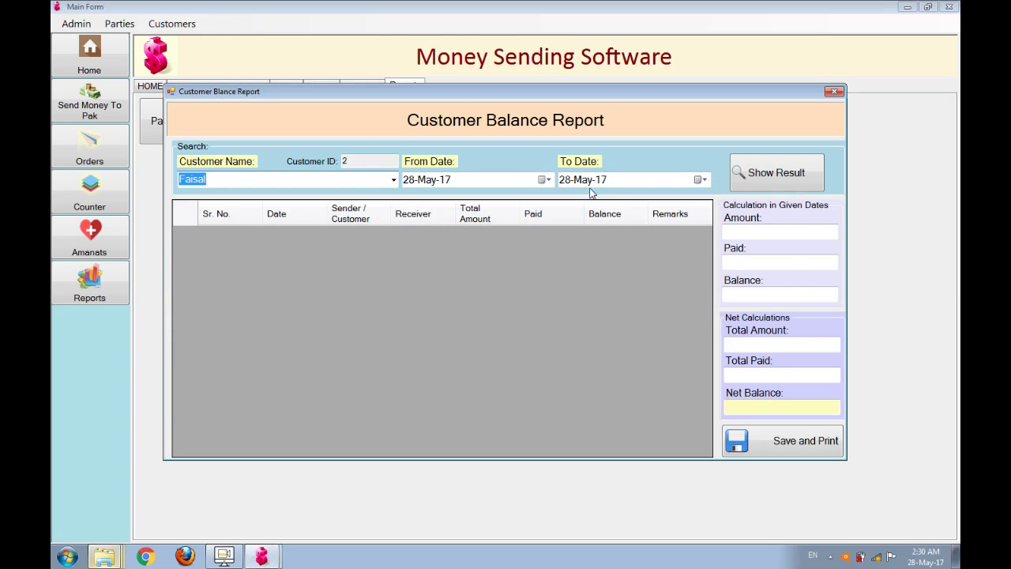
click(779, 174)
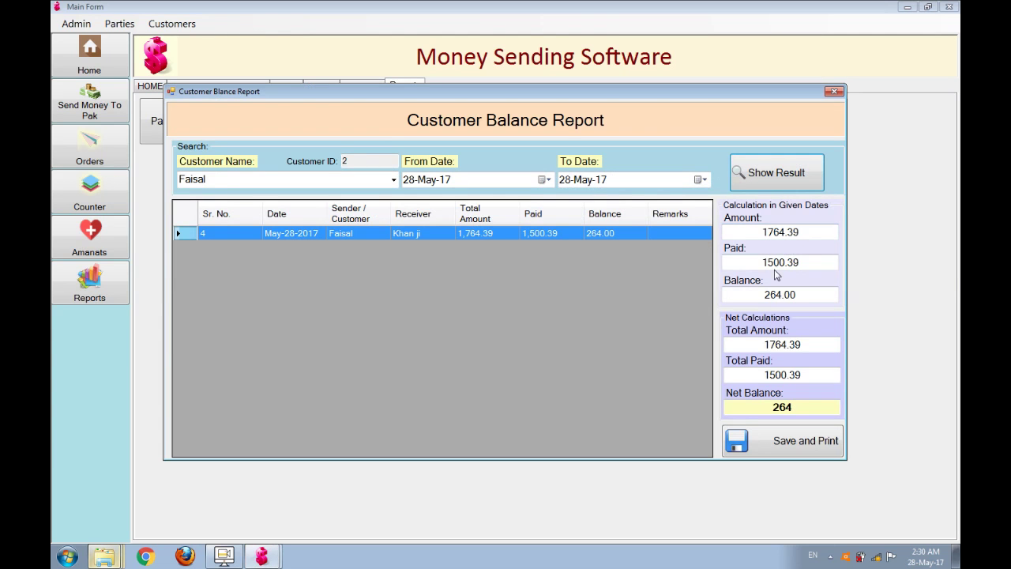
Step: Check the customer's balance in the given dates and the net balance, and close the report
click(795, 295)
drag(795, 295, 762, 295)
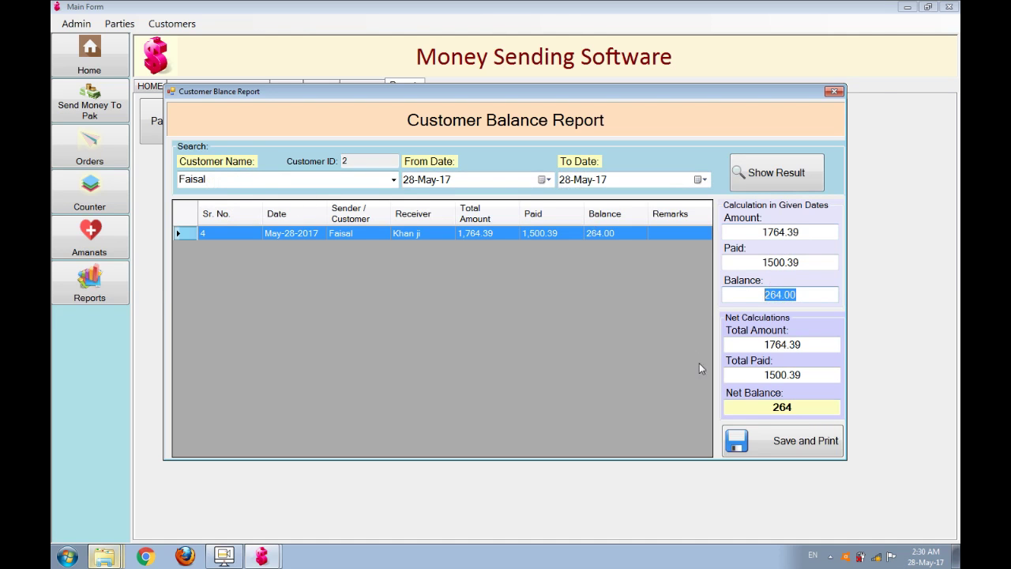
double_click(795, 406)
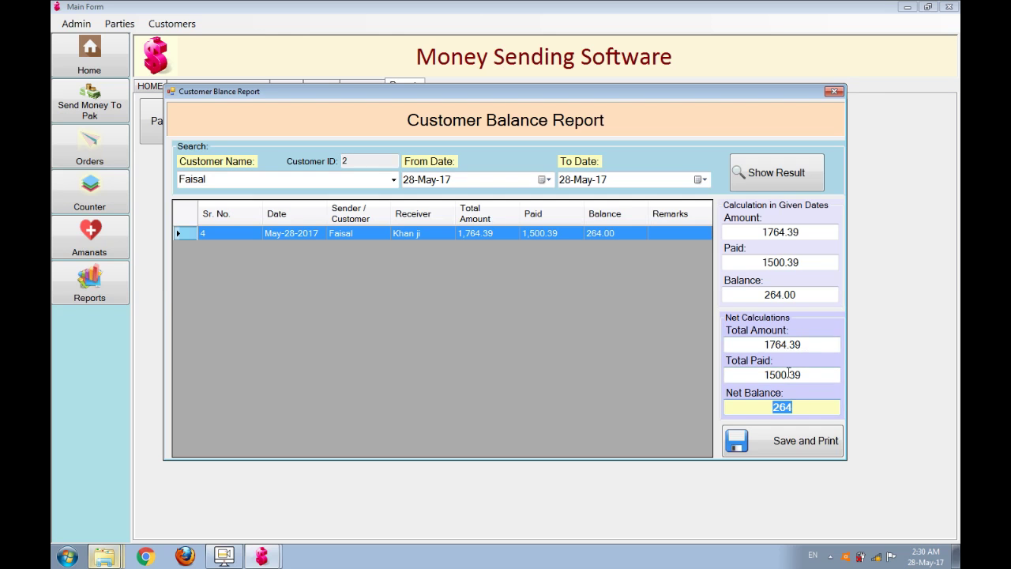
click(834, 92)
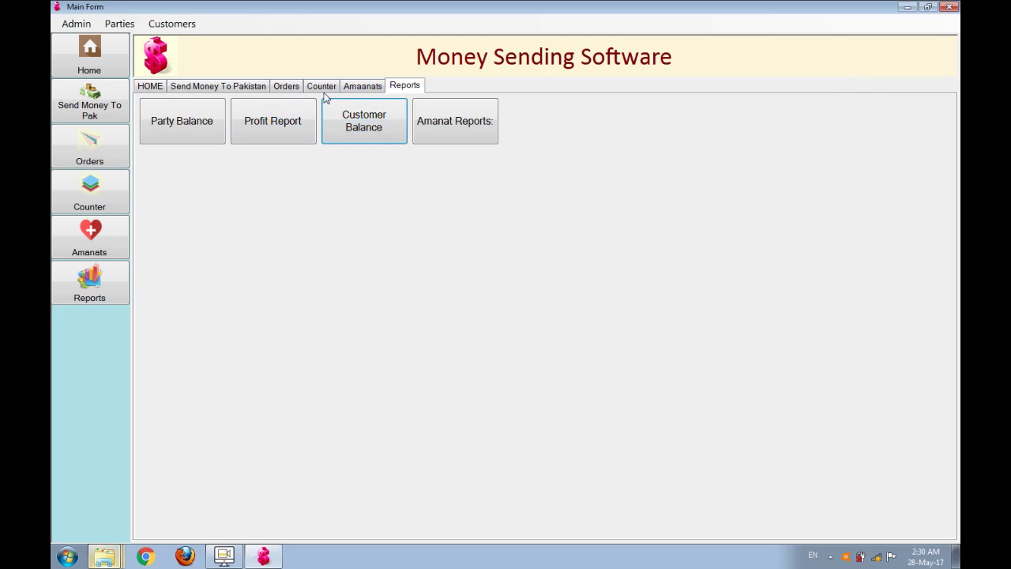
Step: Start another counter entry with the same new customer as sender
click(98, 197)
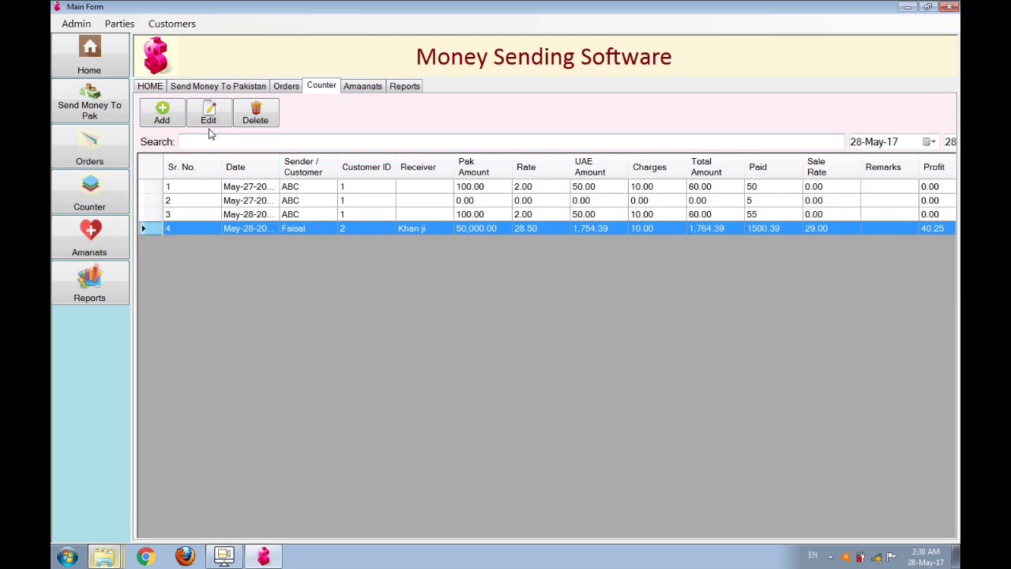
click(161, 115)
click(504, 188)
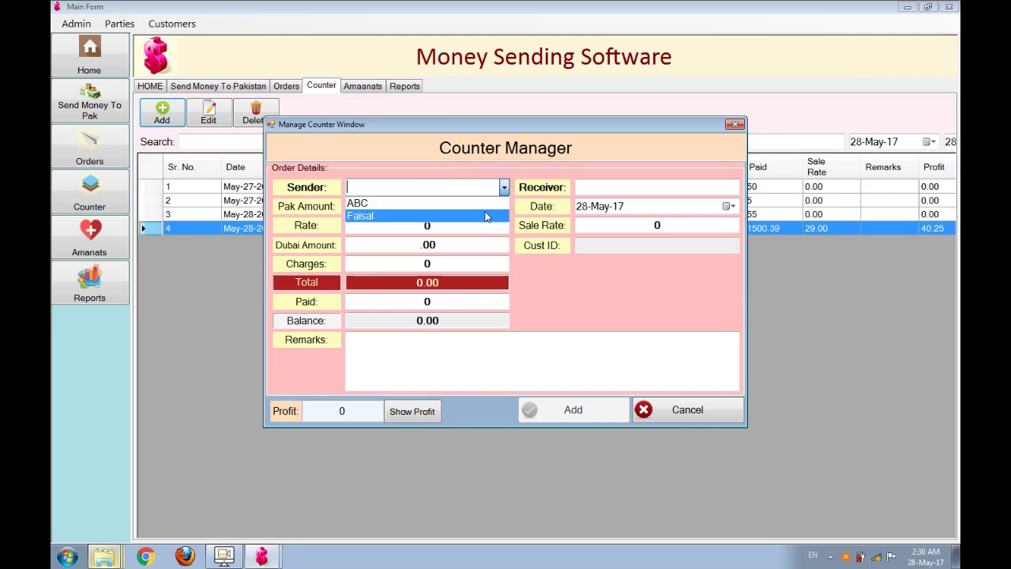
click(486, 216)
Step: Set the Pak amount to 10000, rate to 28, charges to 10 and paid amount to 300, and enter the receiver's name
text(1000)
key(Tab)
key(Tab)
text(28)
key(Tab)
key(Tab)
text(10)
key(Tab)
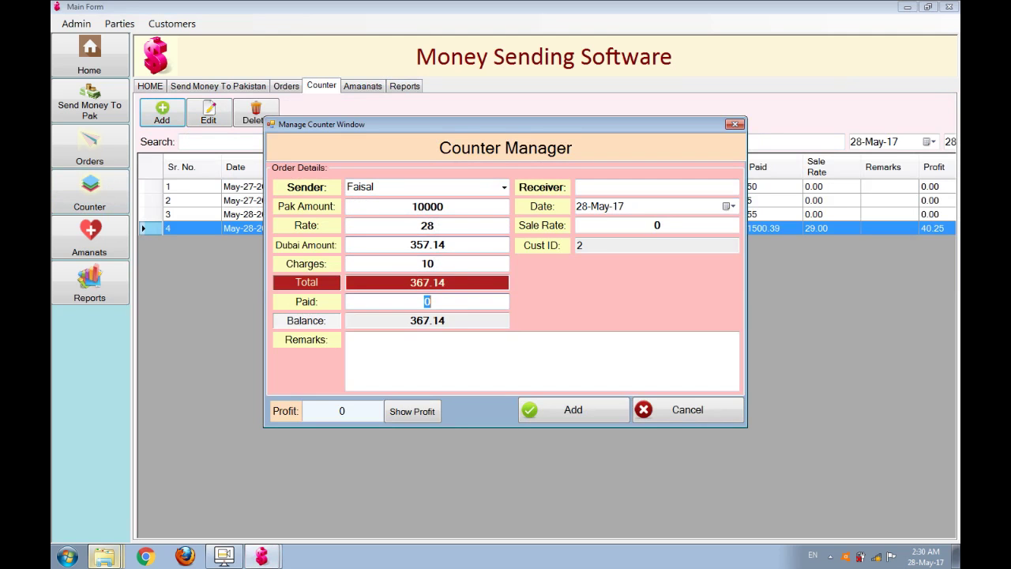
text(300)
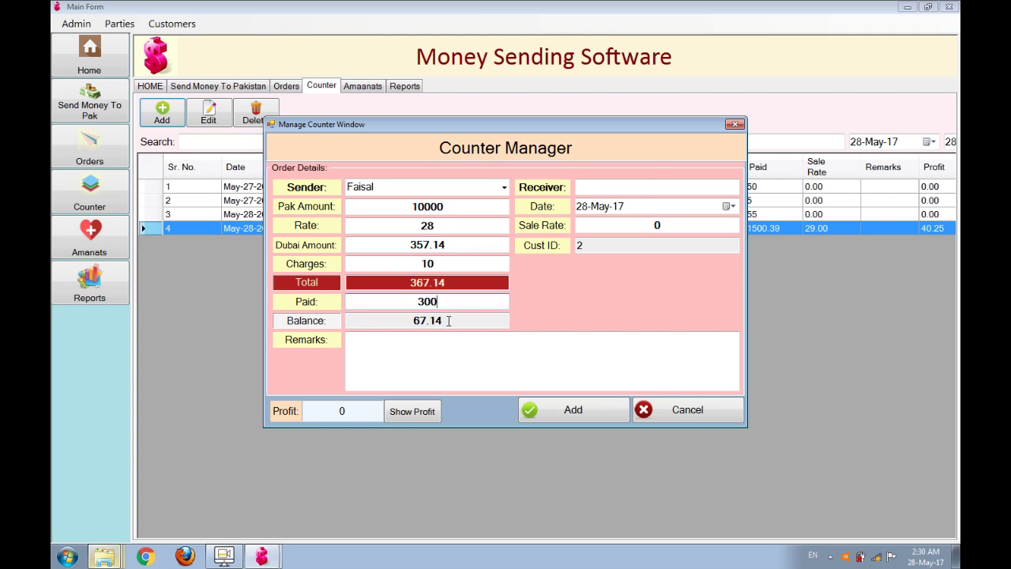
click(642, 187)
text(khan)
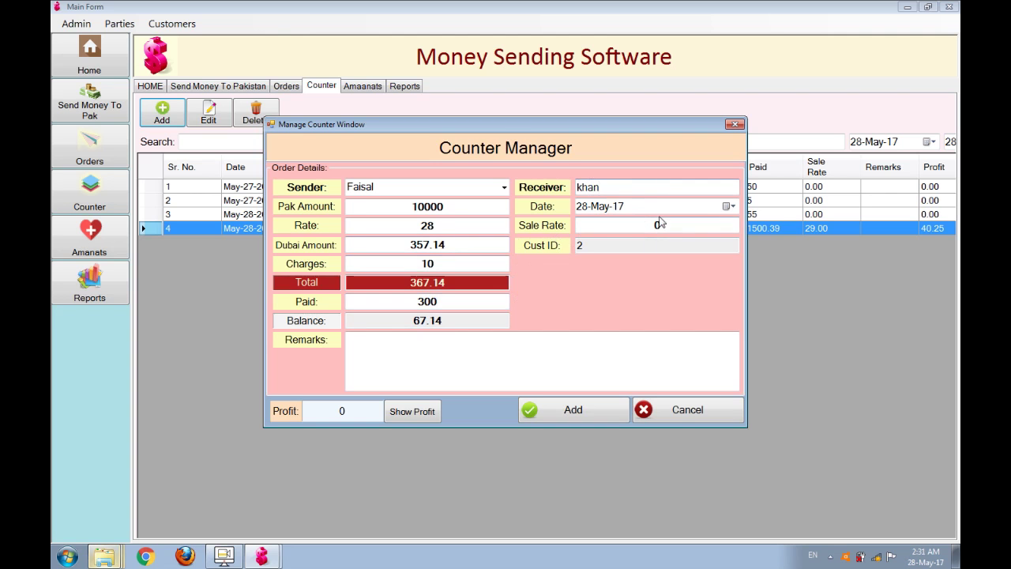
Step: Set the counter entry's date to 29-May-17 and sale rate to 29, and add the entry after calculating its profit
click(728, 206)
click(606, 287)
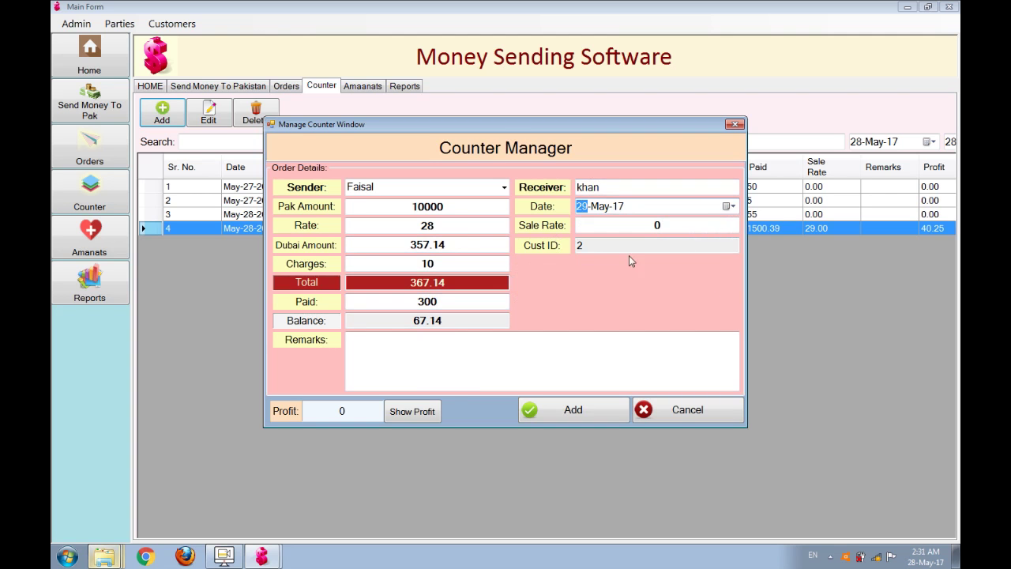
click(656, 226)
text(29)
key(BackSpace)
key(BackSpace)
text(9)
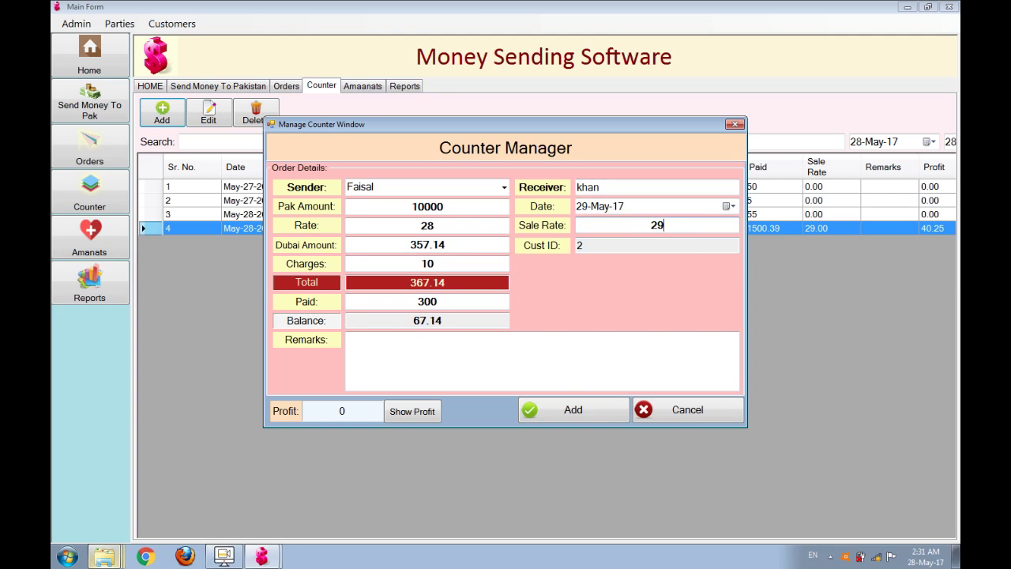
click(436, 412)
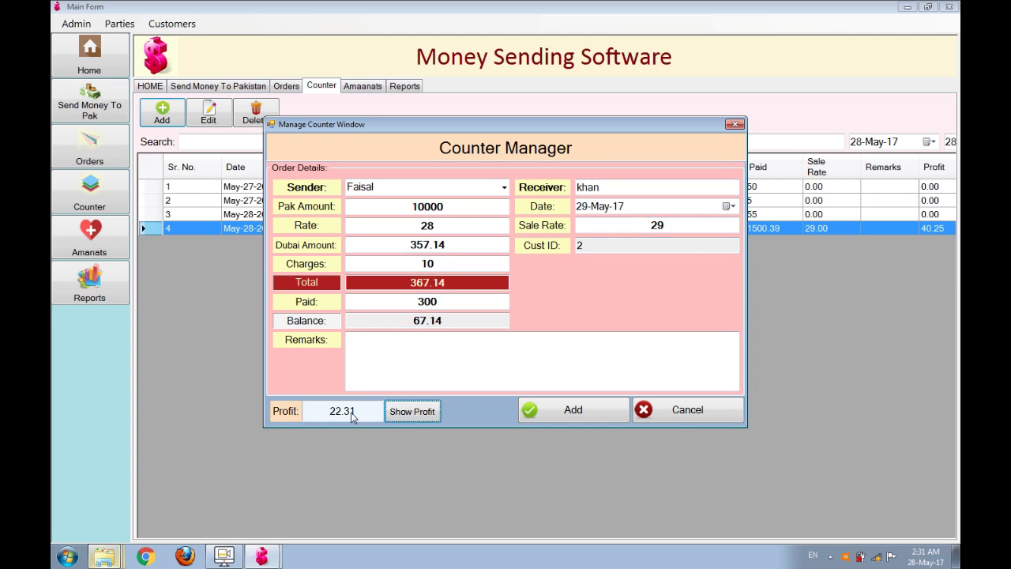
click(557, 414)
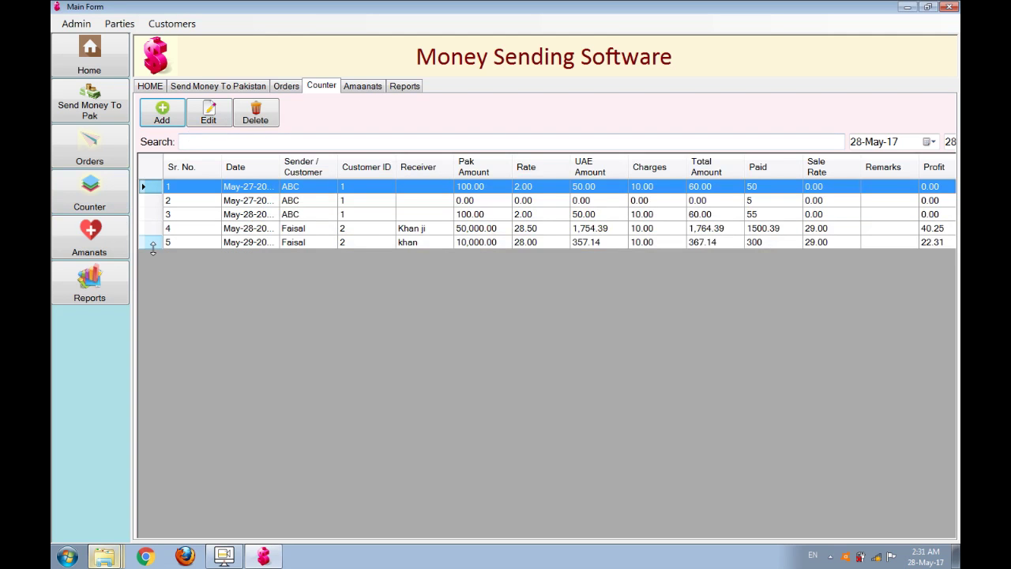
Step: Generate the Customer Balance report for the same customer with both dates at 28-May-17
click(402, 87)
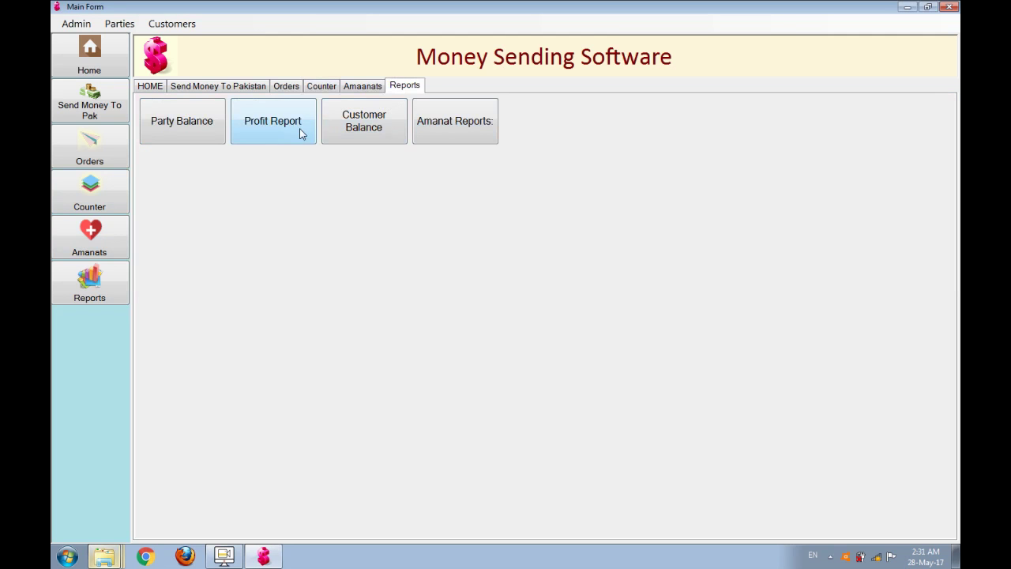
click(331, 132)
click(394, 179)
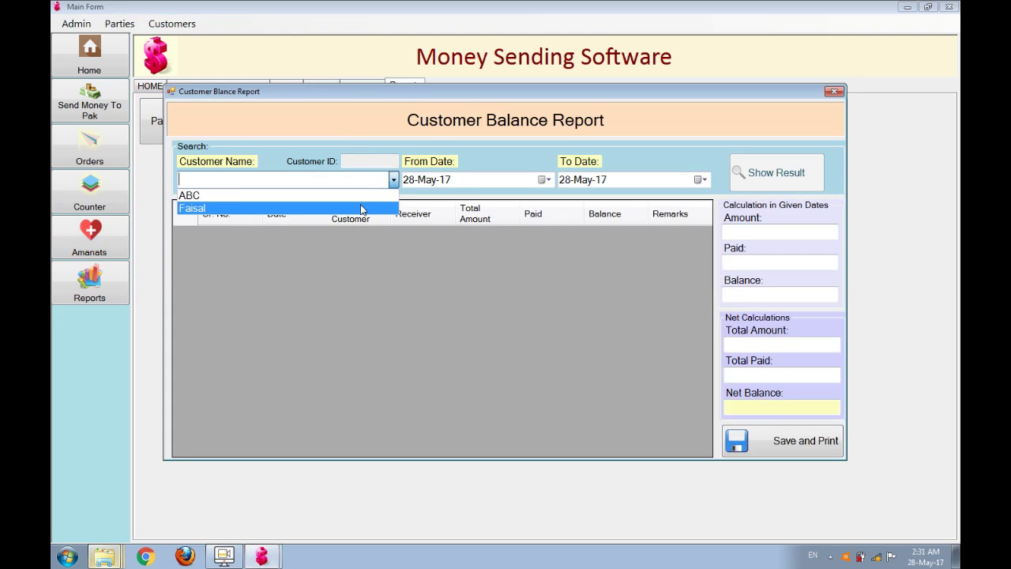
click(361, 208)
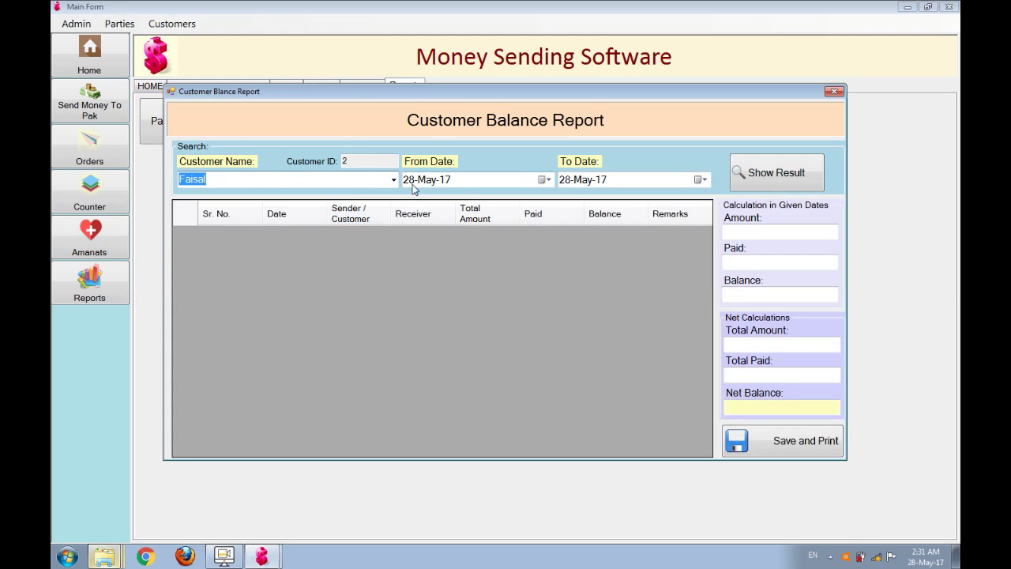
click(805, 173)
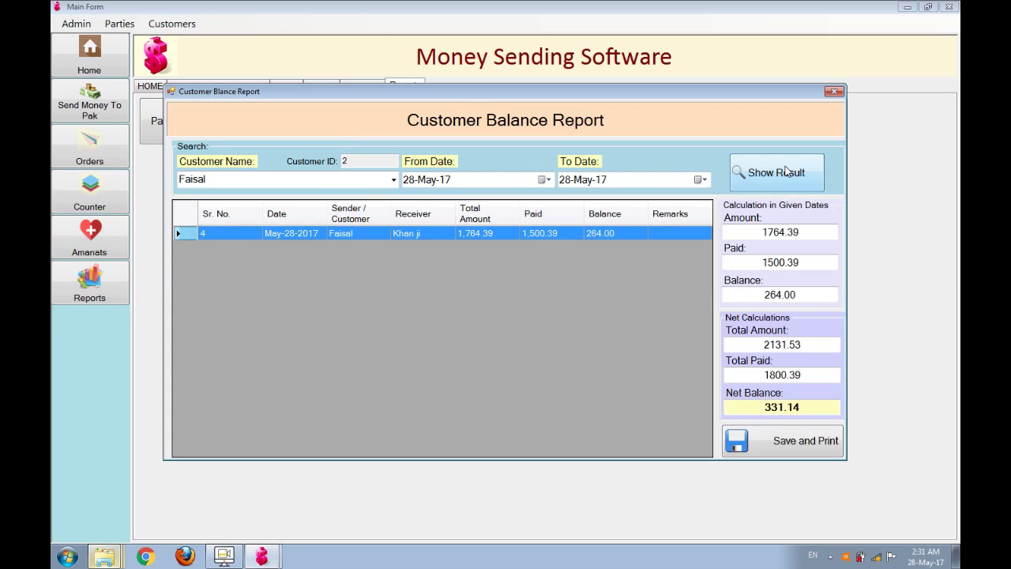
Step: Compare the customer's amount, paid and balance in the given dates with the net calculations
drag(764, 233, 809, 231)
drag(762, 263, 801, 262)
drag(764, 294, 799, 291)
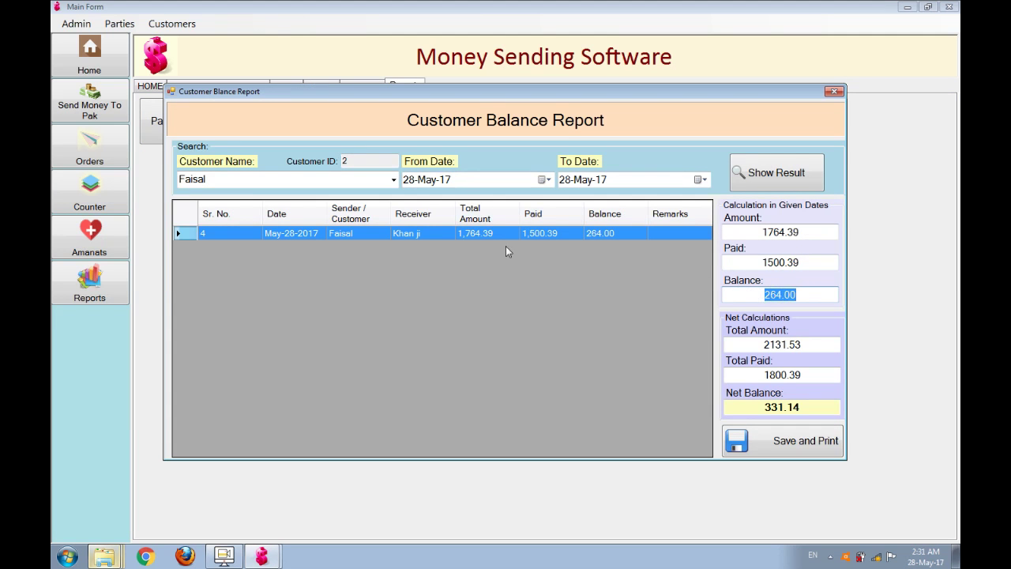
drag(759, 344, 799, 345)
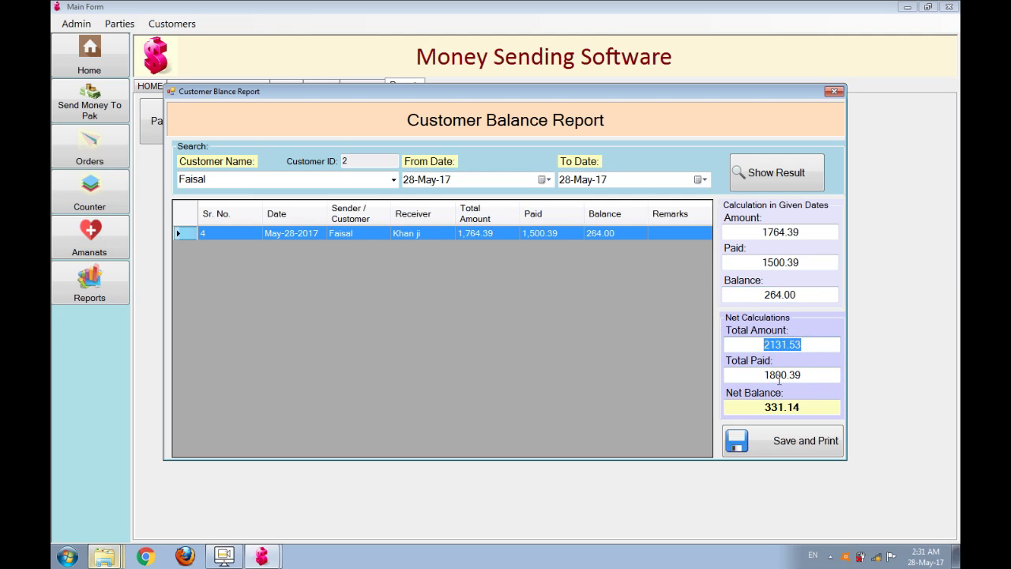
drag(764, 374, 801, 374)
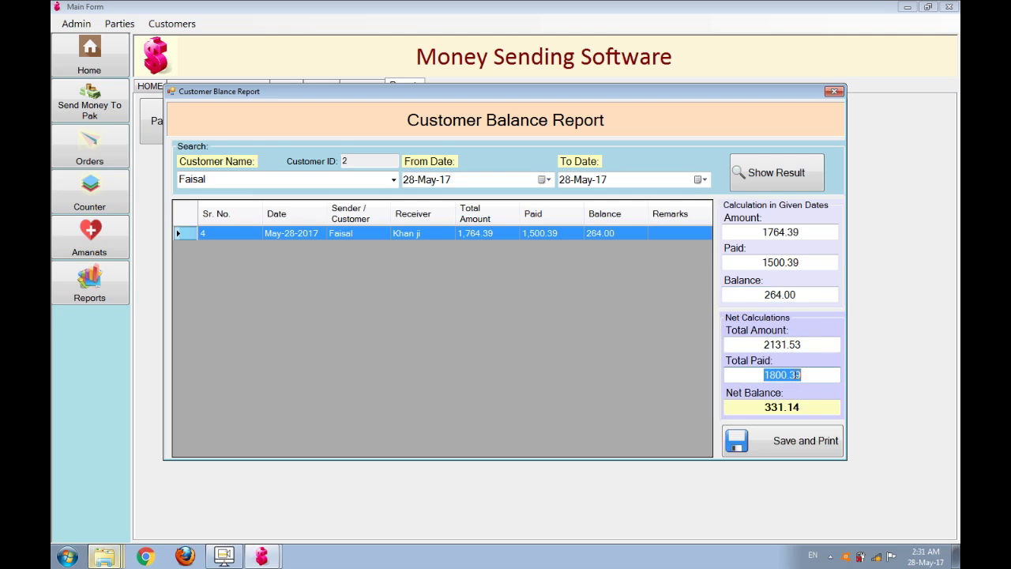
drag(764, 406, 800, 403)
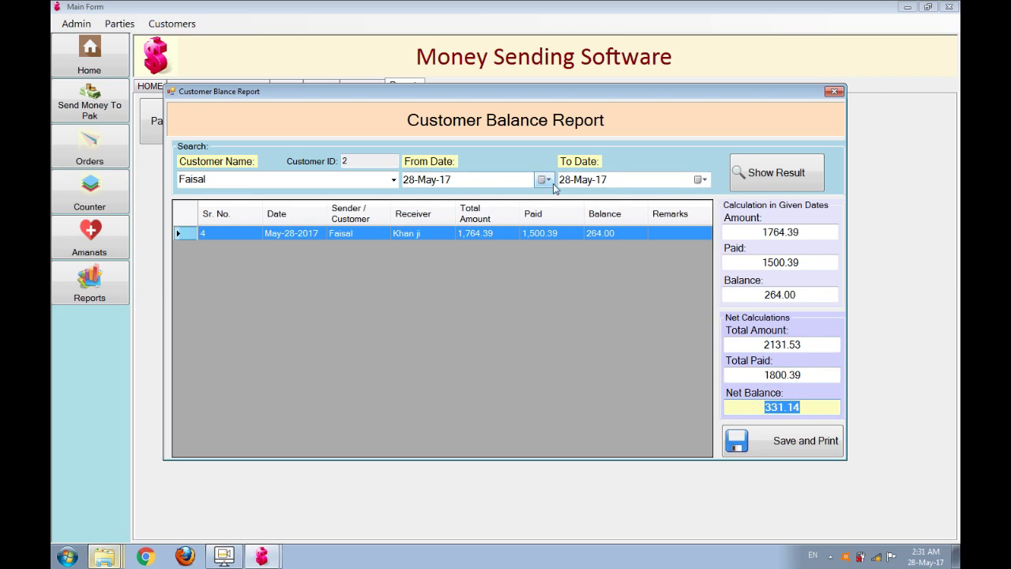
Step: Regenerate the customer's report with the To Date set to 29-May-17, and save it as a PDF for printing
click(701, 180)
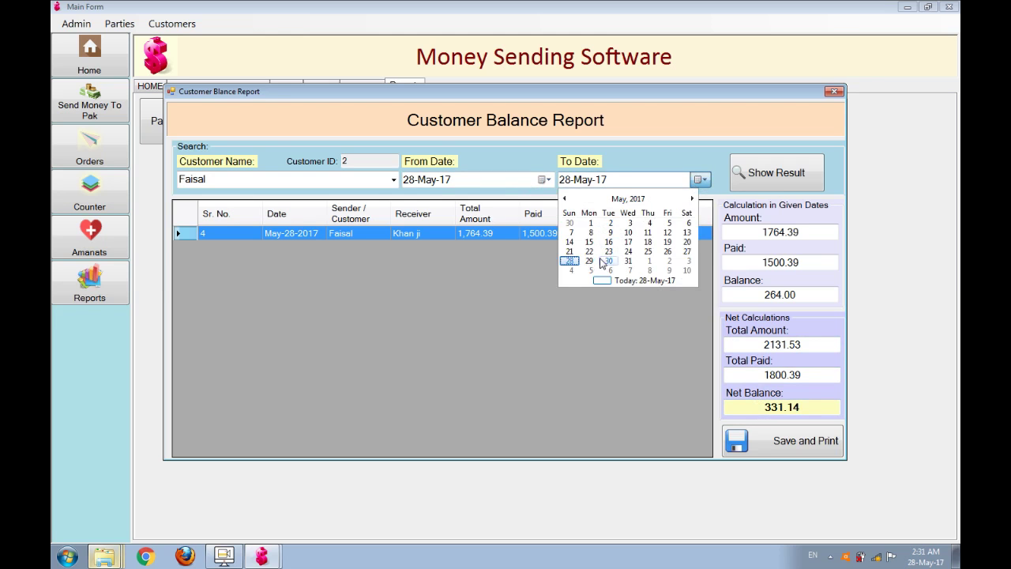
click(590, 261)
click(746, 183)
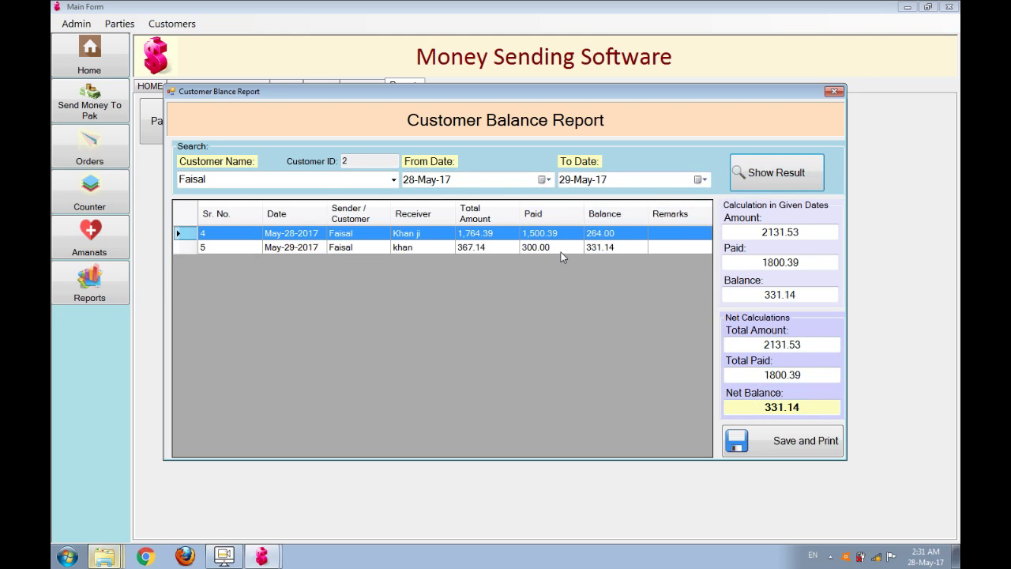
click(802, 234)
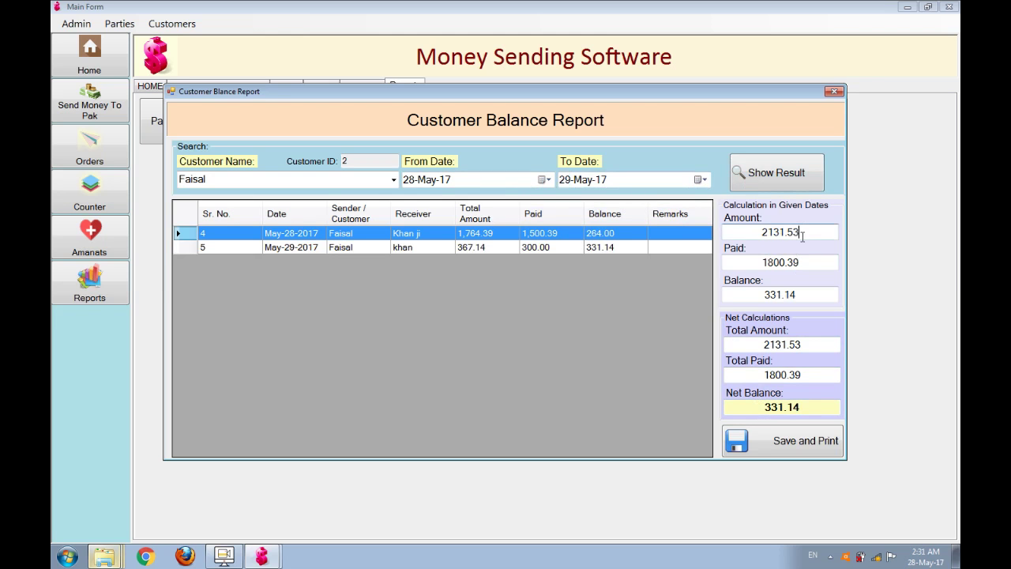
click(803, 292)
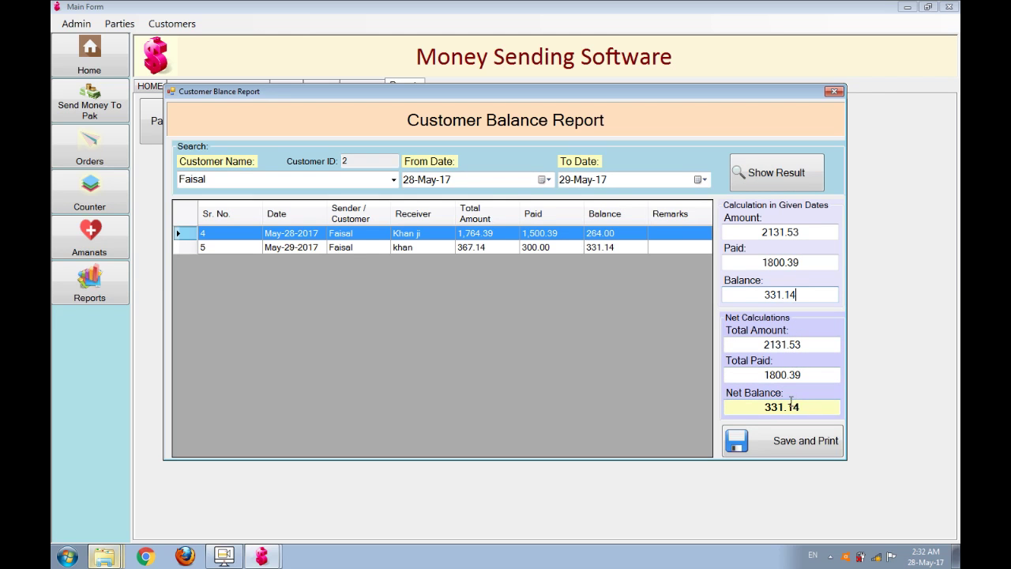
click(764, 441)
click(528, 325)
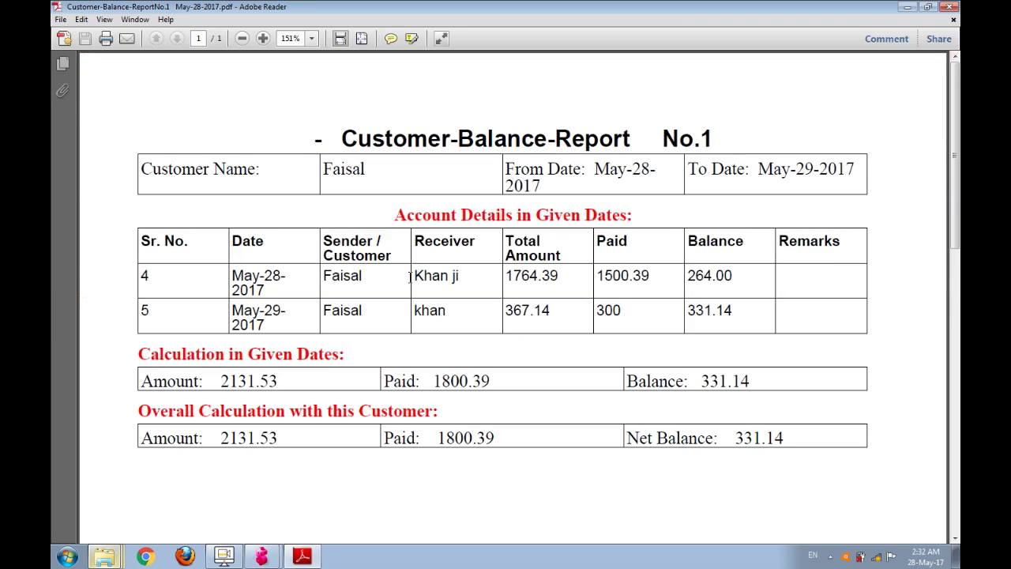
Step: Review the dates, amounts, payments and balances in the customer balance PDF, and close the PDF and the report
drag(648, 176, 638, 171)
drag(816, 169, 804, 170)
drag(544, 278, 520, 277)
drag(544, 312, 531, 314)
drag(634, 274, 611, 276)
drag(621, 313, 606, 313)
click(708, 272)
drag(709, 272, 697, 274)
drag(713, 311, 695, 312)
drag(786, 440, 742, 446)
drag(654, 169, 636, 169)
drag(816, 168, 803, 169)
click(218, 384)
mouse_move(218, 385)
mouse_down()
mouse_move(310, 387)
mouse_move(332, 356)
mouse_move(241, 355)
mouse_move(215, 382)
mouse_up()
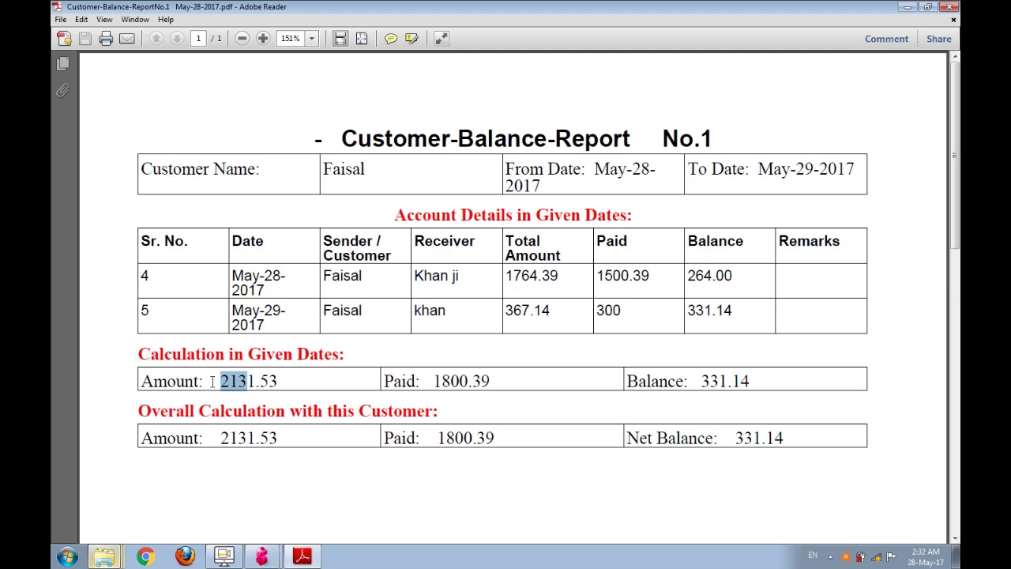
click(950, 6)
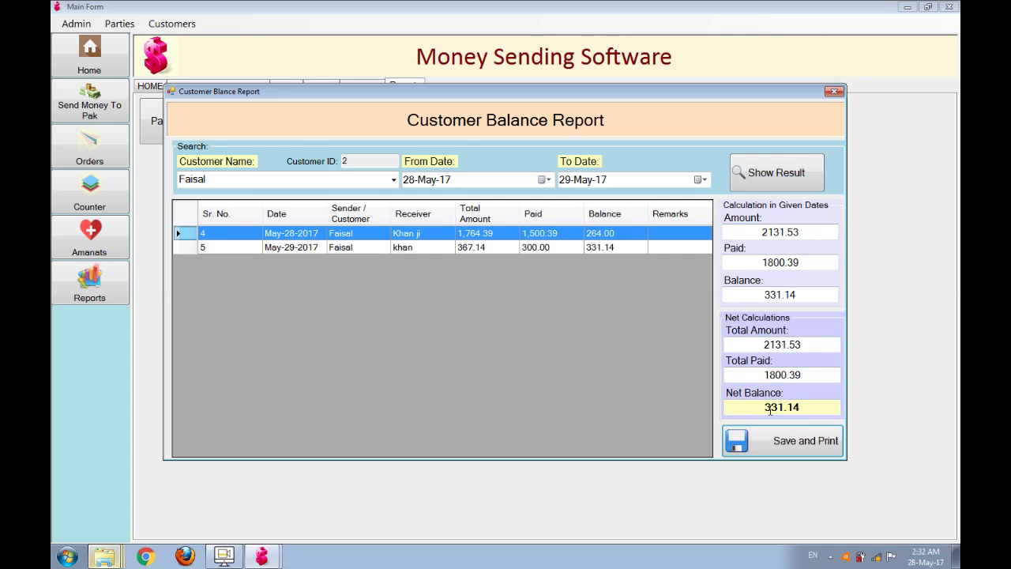
click(833, 92)
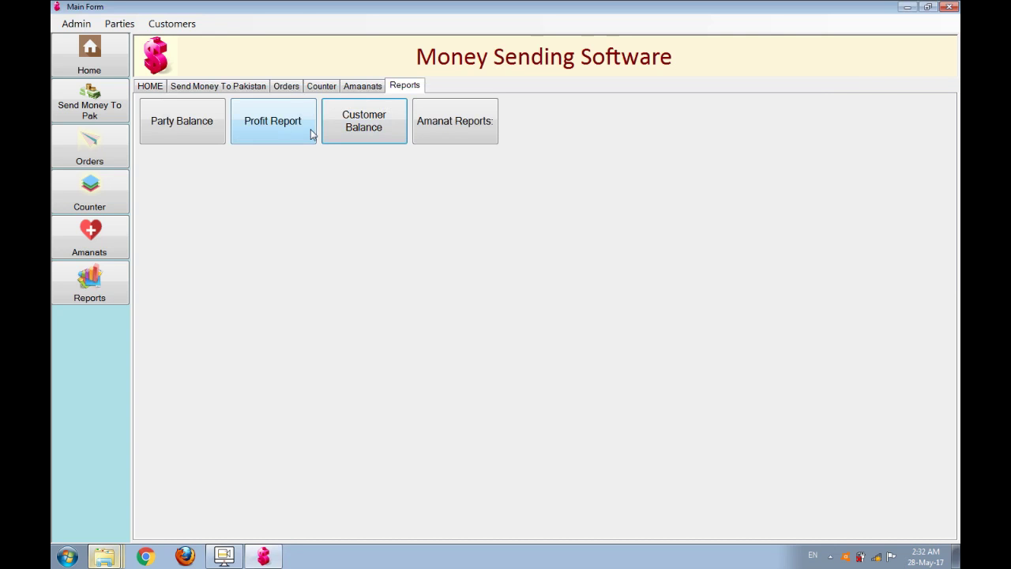
Step: Add a counter entry with the same customer as sender and only a paid amount of 331.39
click(321, 88)
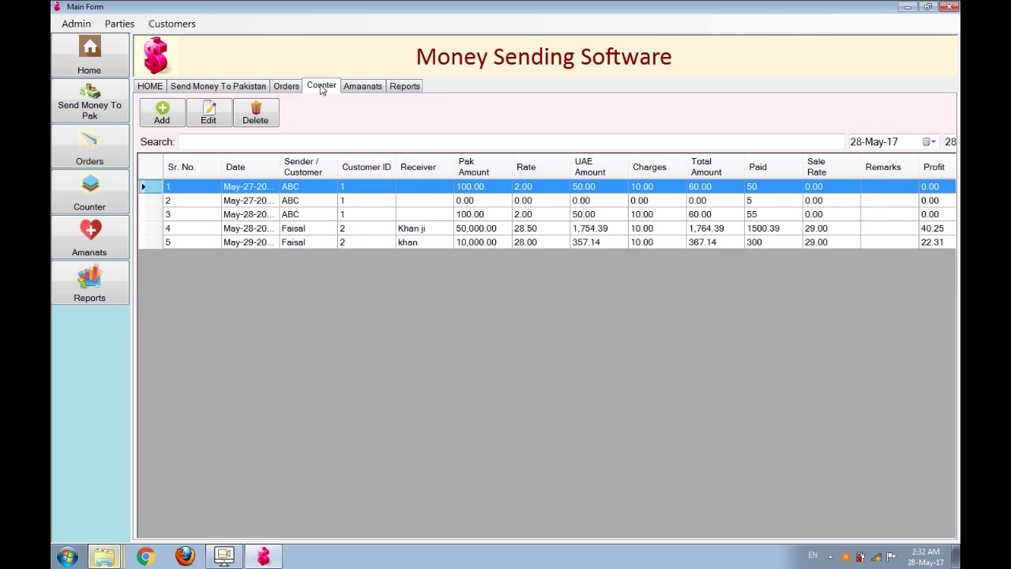
click(162, 115)
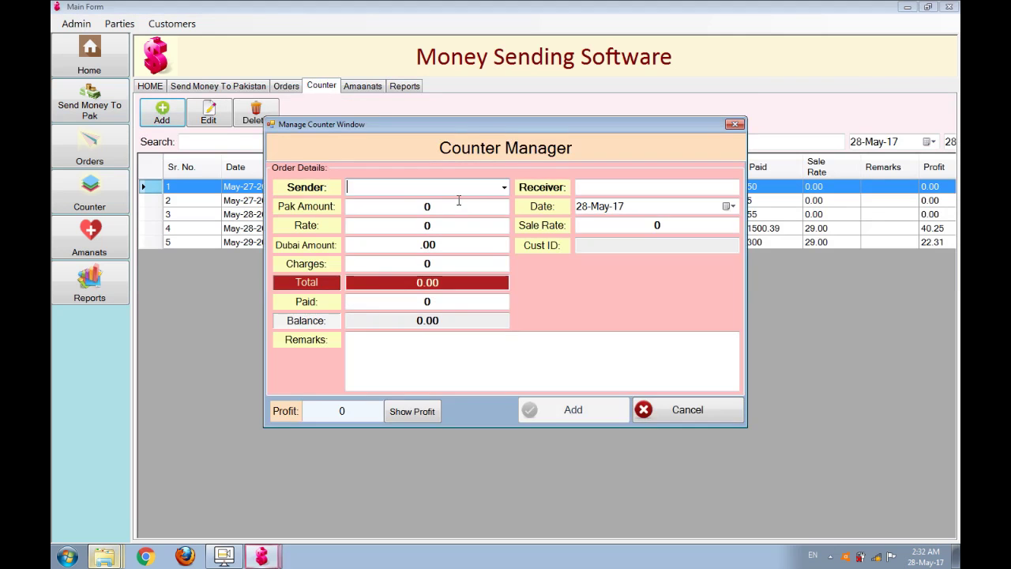
text(Faisal)
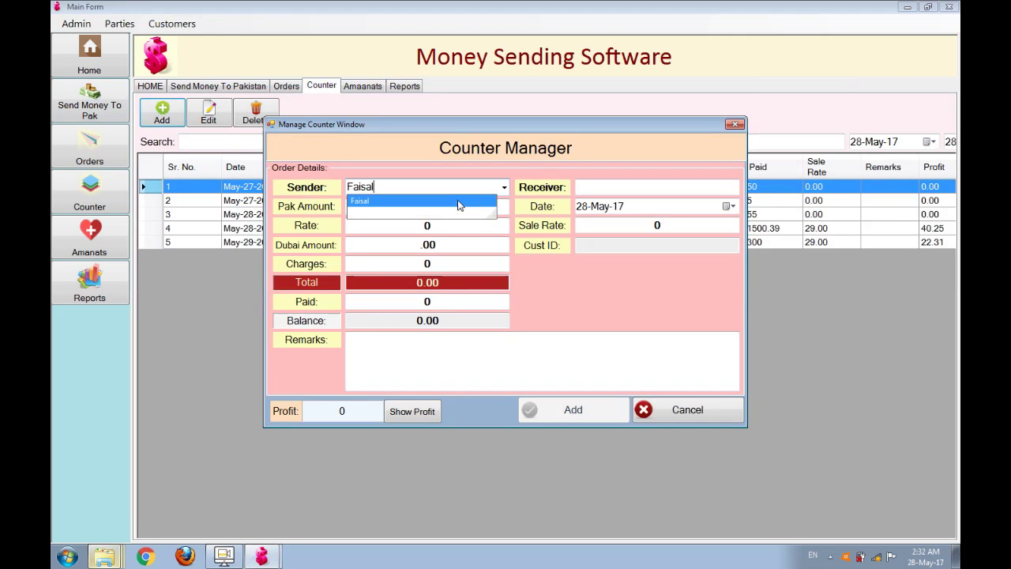
click(458, 203)
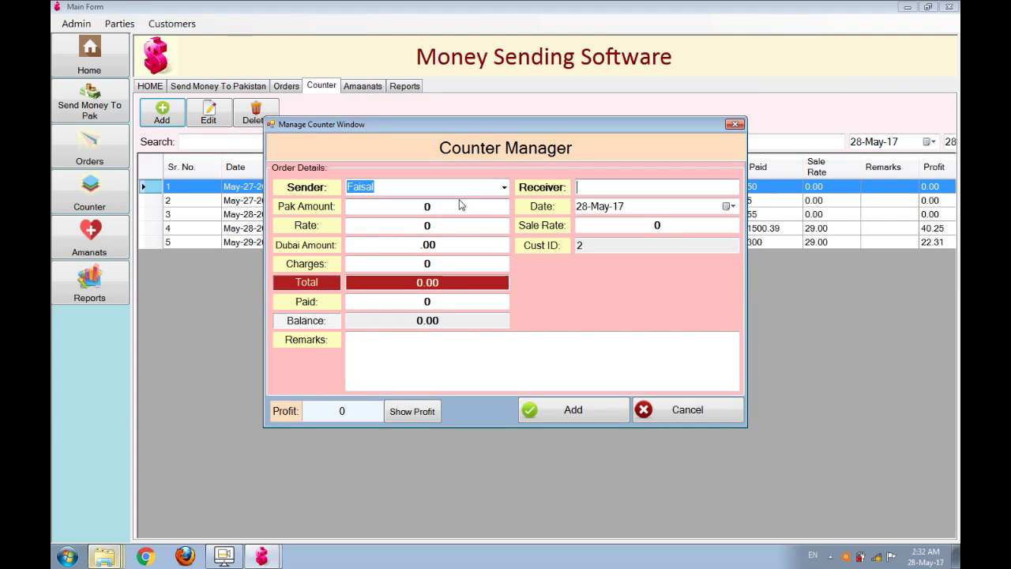
click(431, 303)
text(331)
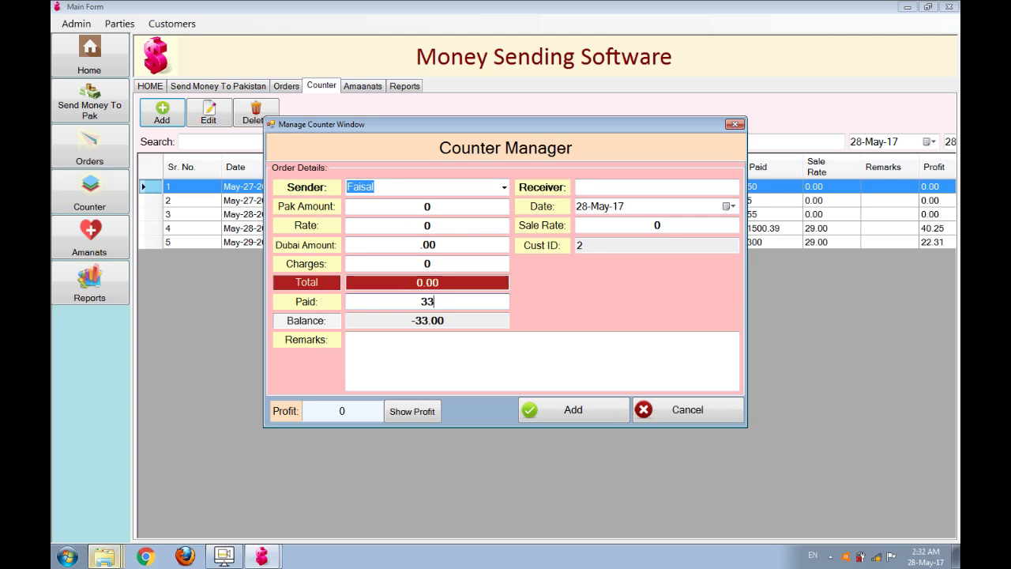
text(.39)
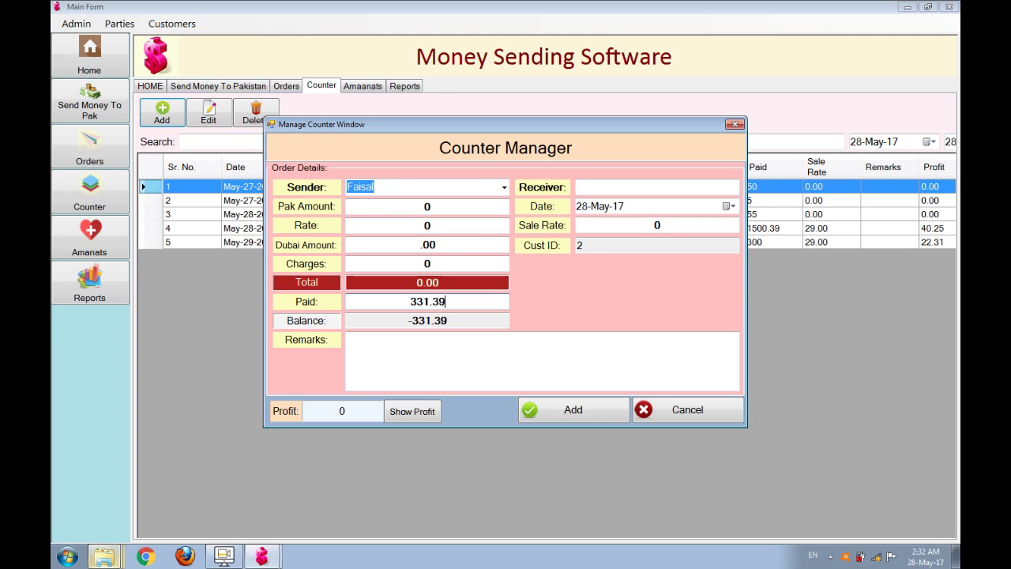
click(568, 412)
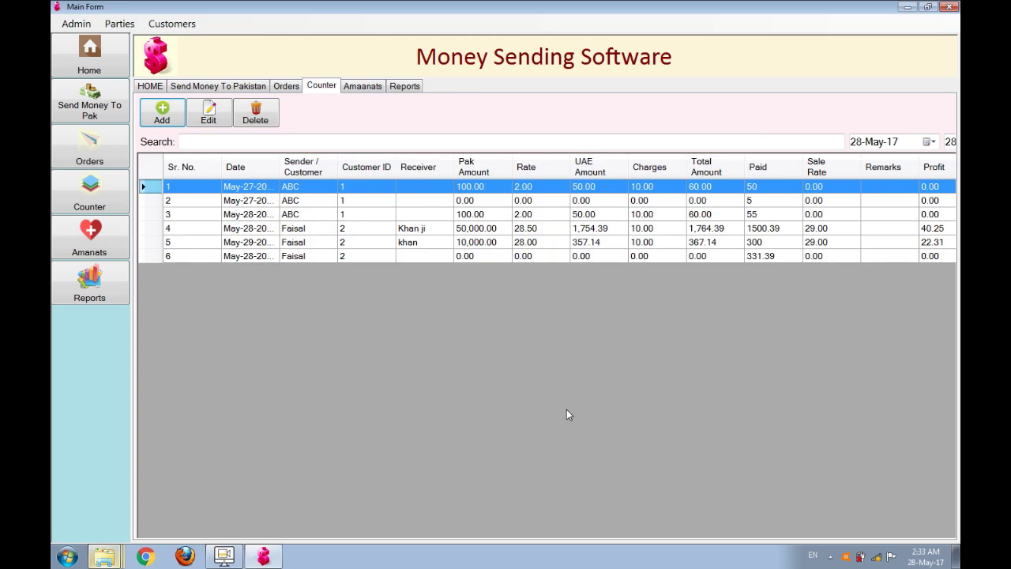
Step: Generate the Customer Balance report for the same customer from 28-May-17 to 29-May-17
click(401, 88)
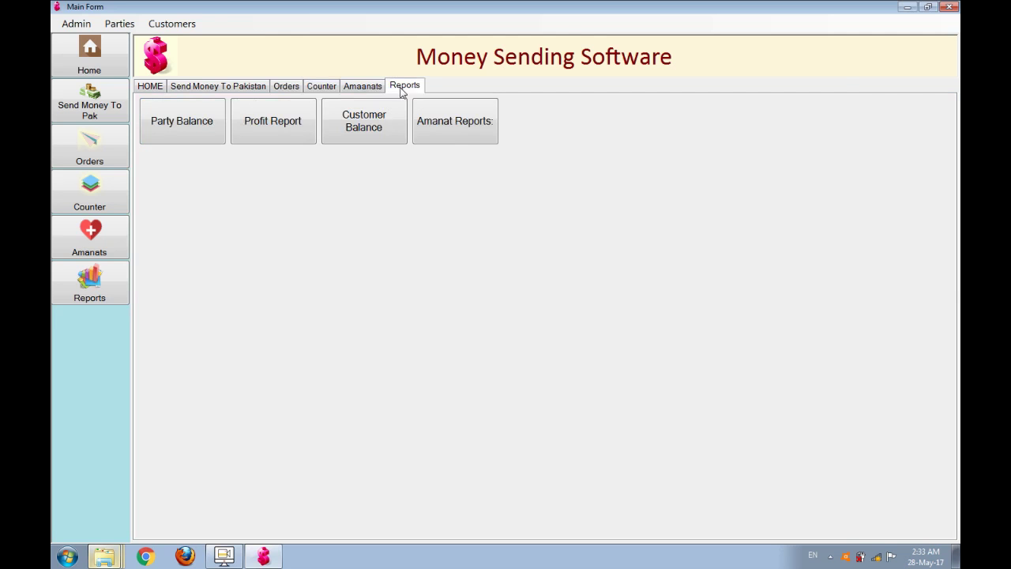
click(382, 133)
click(393, 180)
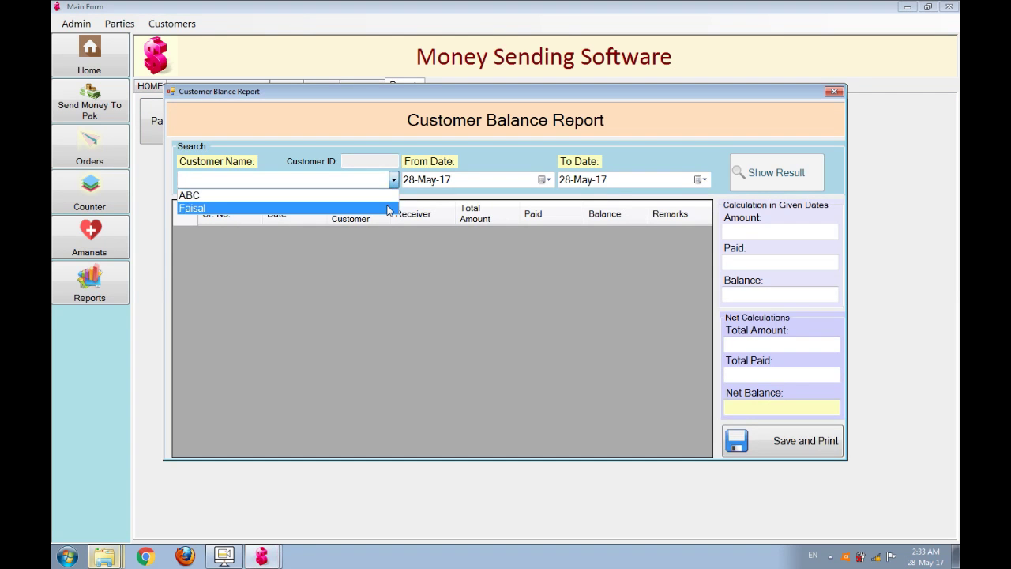
click(390, 208)
click(699, 180)
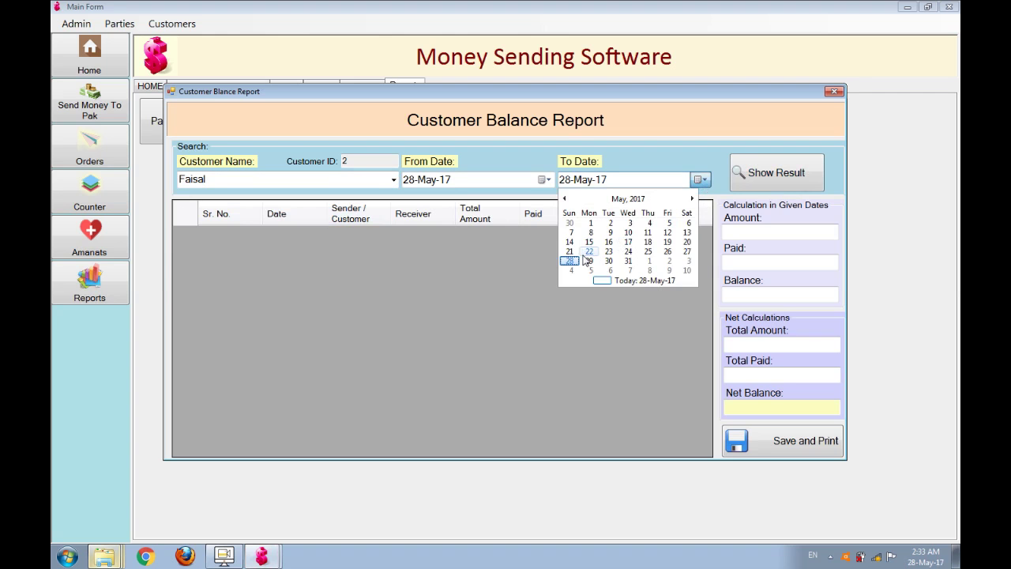
click(589, 260)
click(786, 181)
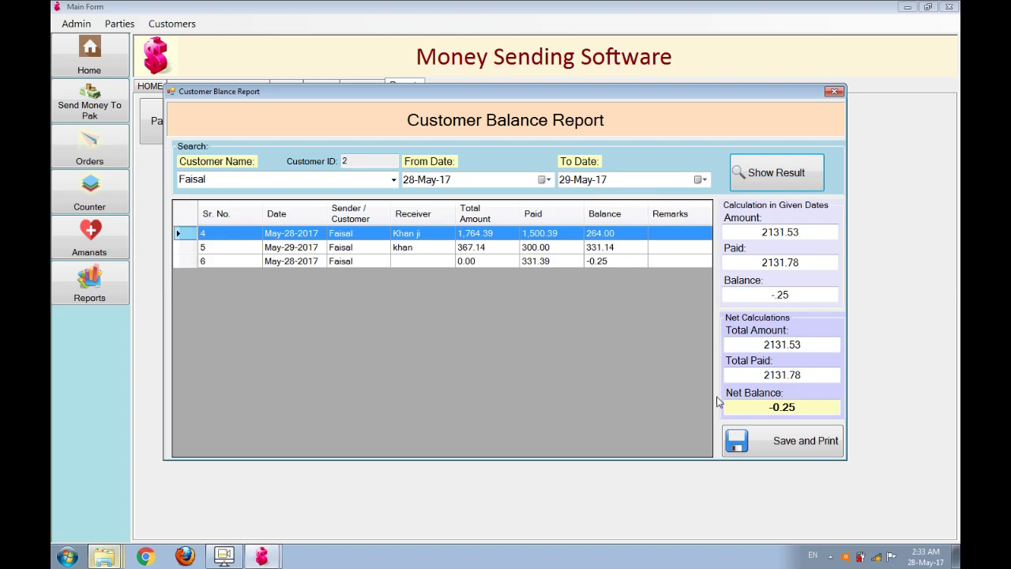
Step: Check the customer's net balance including the latest payment, and close the report
drag(796, 407, 765, 408)
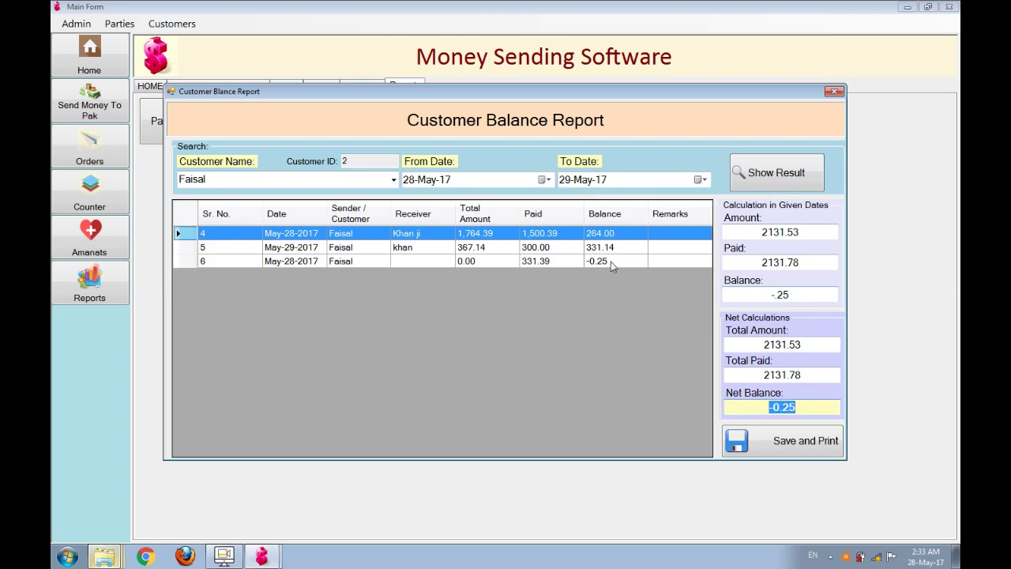
click(677, 321)
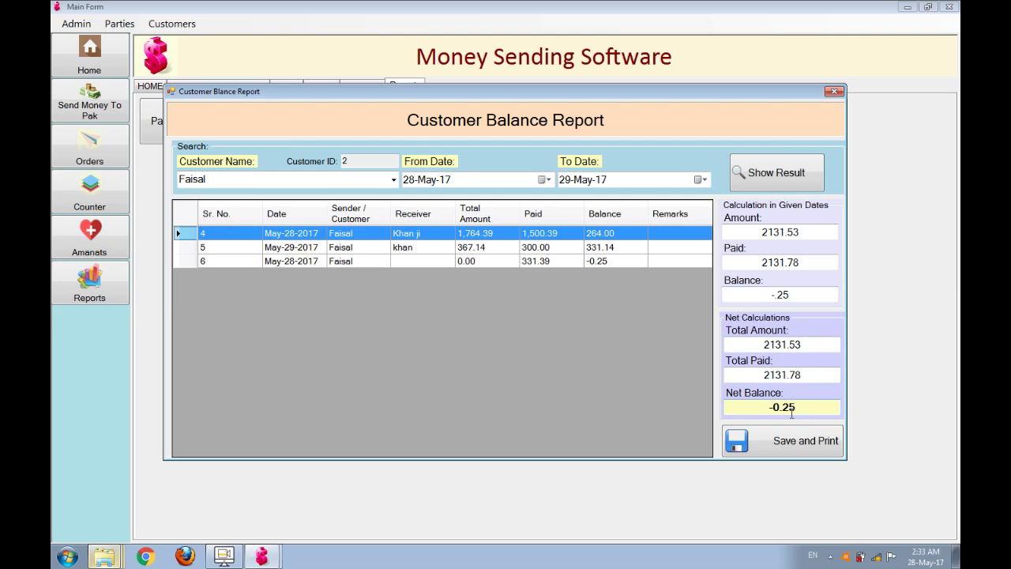
key(Delete)
text(-)
drag(794, 407, 769, 408)
click(832, 92)
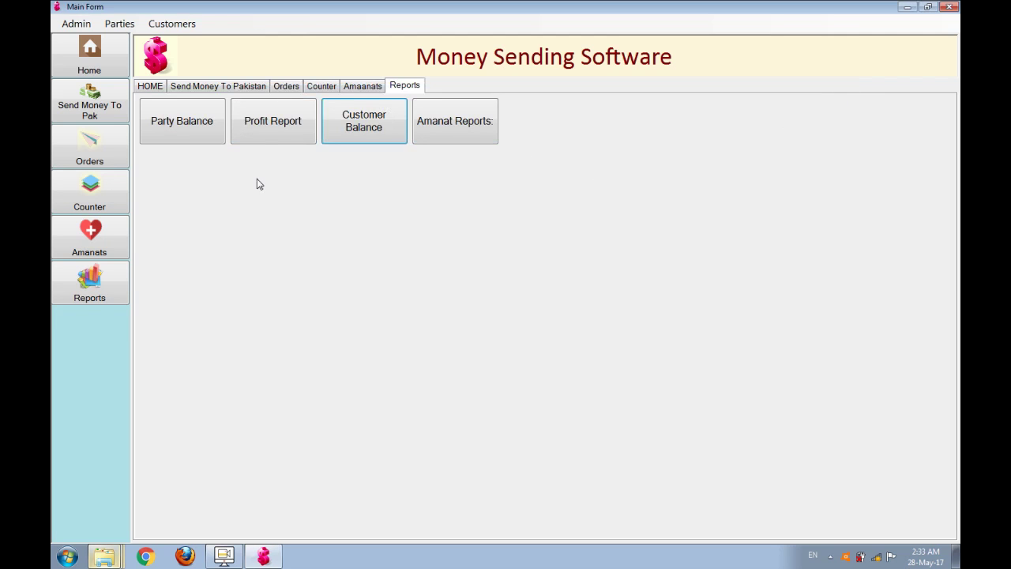
Step: Add an Amanat IN entry of 1000 for customer ABC dated 28-May-17
click(321, 89)
click(352, 88)
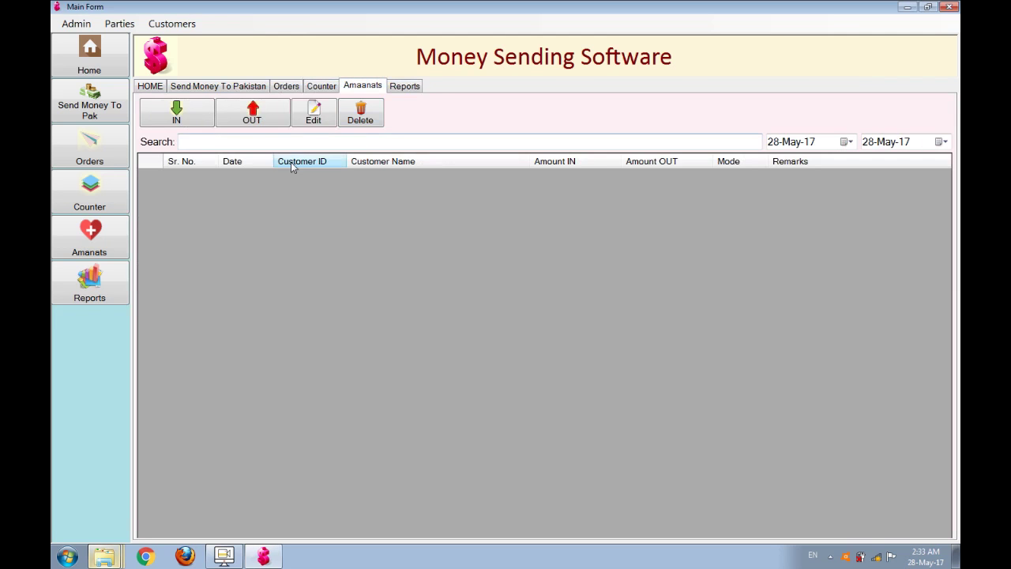
click(177, 120)
click(524, 204)
click(479, 216)
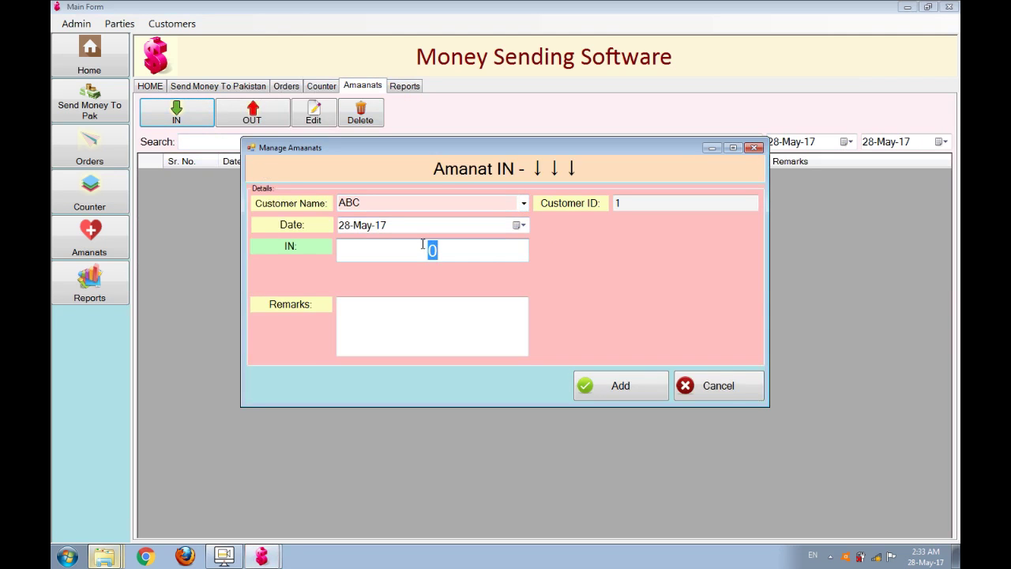
text(1000)
click(612, 389)
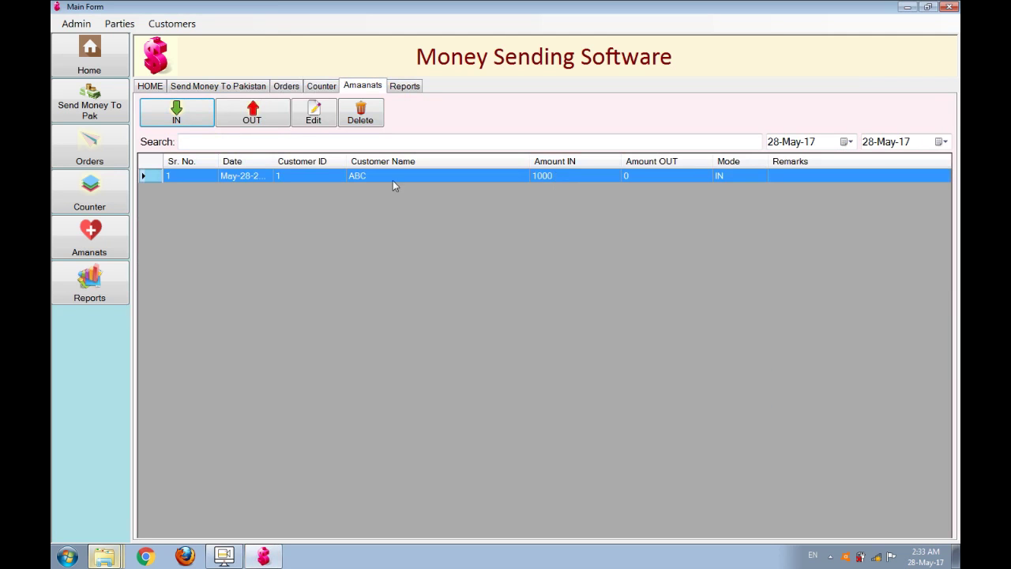
click(245, 118)
click(523, 203)
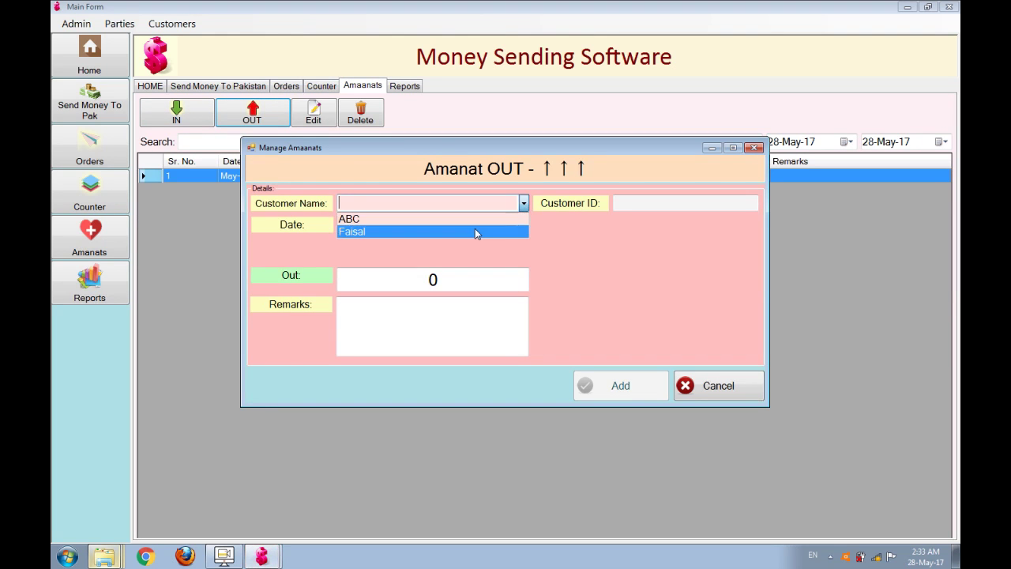
click(467, 255)
click(427, 280)
text(5)
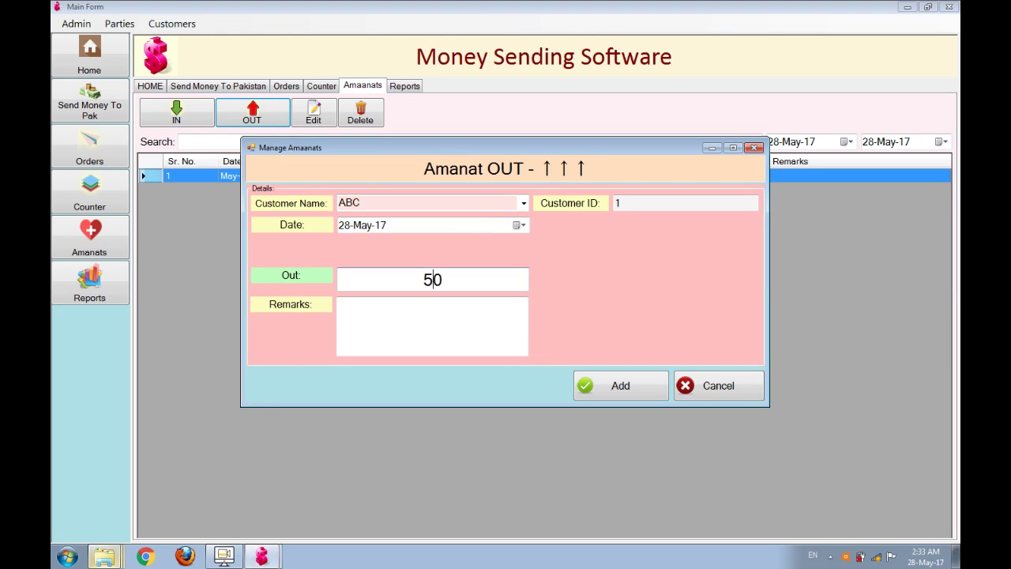
click(693, 391)
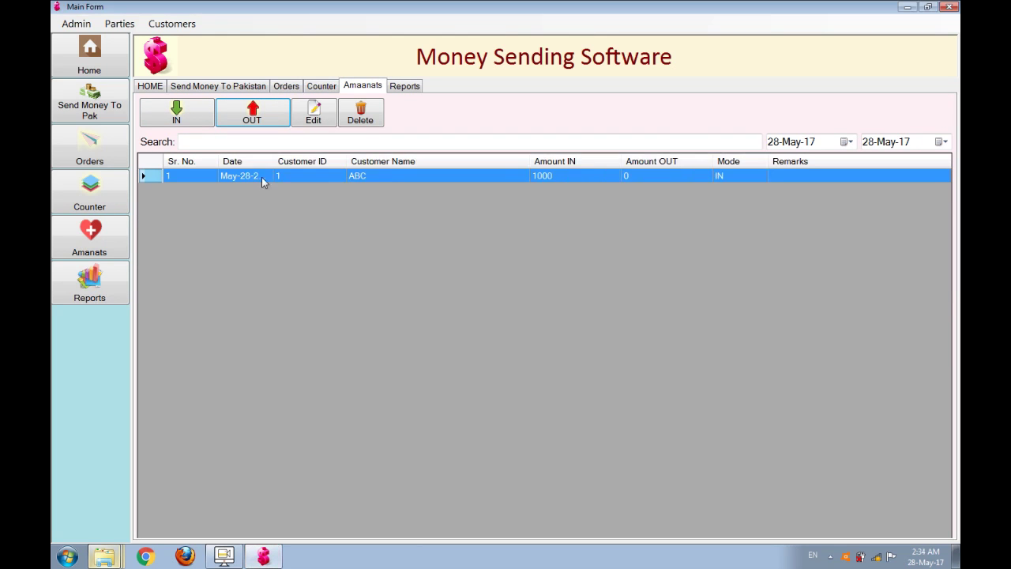
click(192, 121)
click(693, 390)
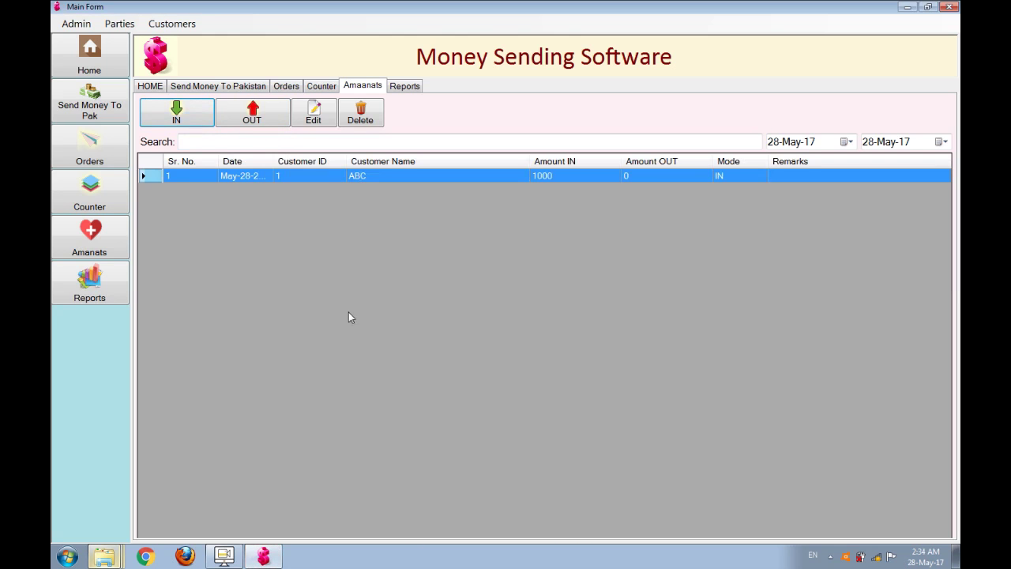
Step: Add an Amanat OUT entry of 50 for customer ABC dated 28-May-17
click(252, 119)
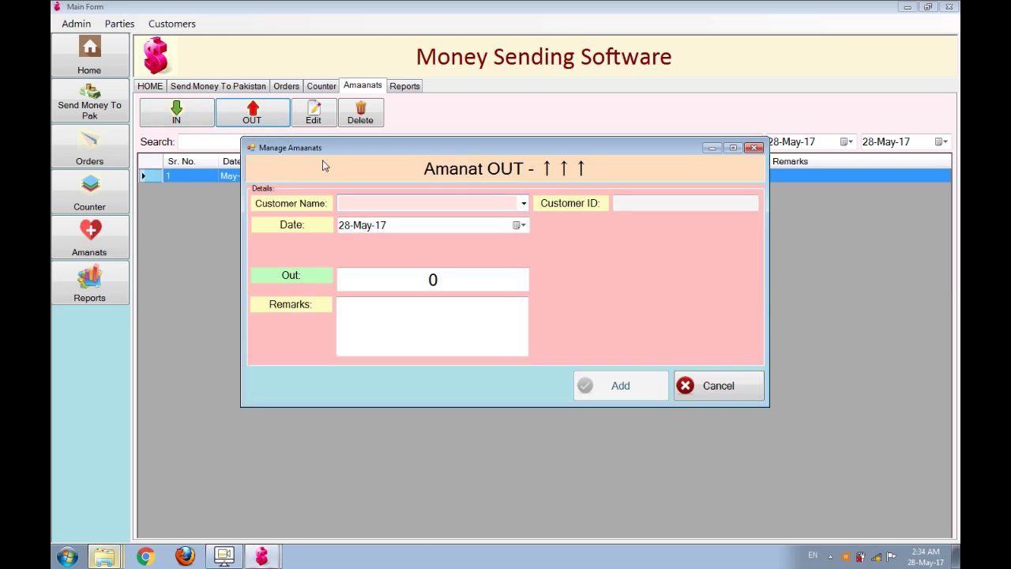
click(524, 203)
click(434, 218)
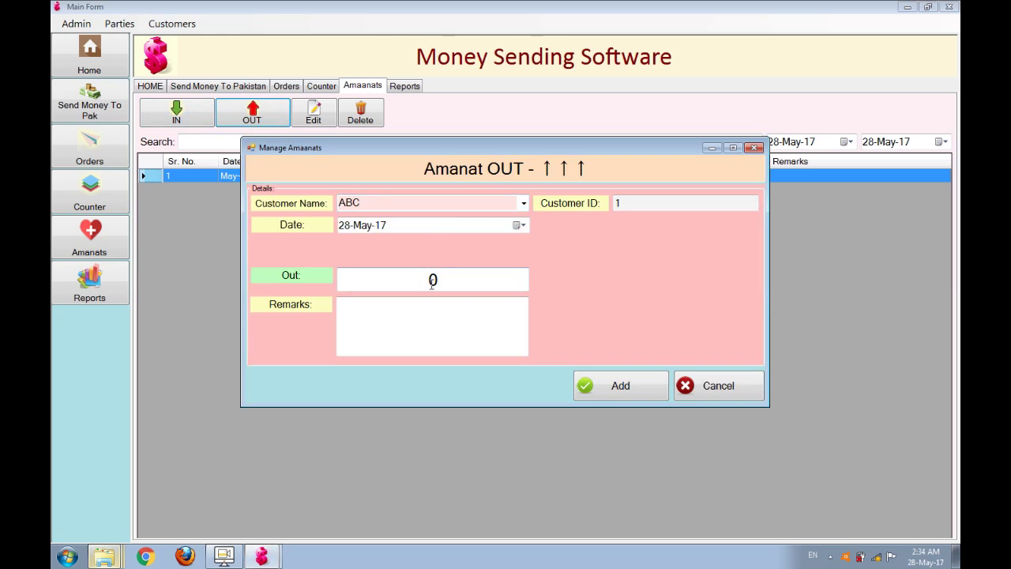
click(431, 283)
text(5)
click(629, 388)
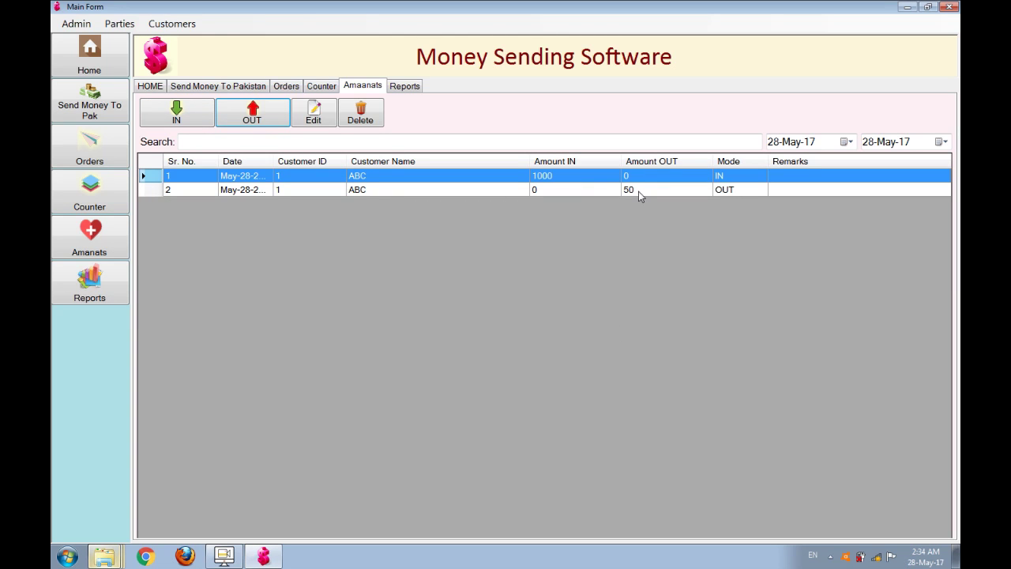
Step: Generate the Amanat Report for customer ABC
click(415, 92)
click(458, 124)
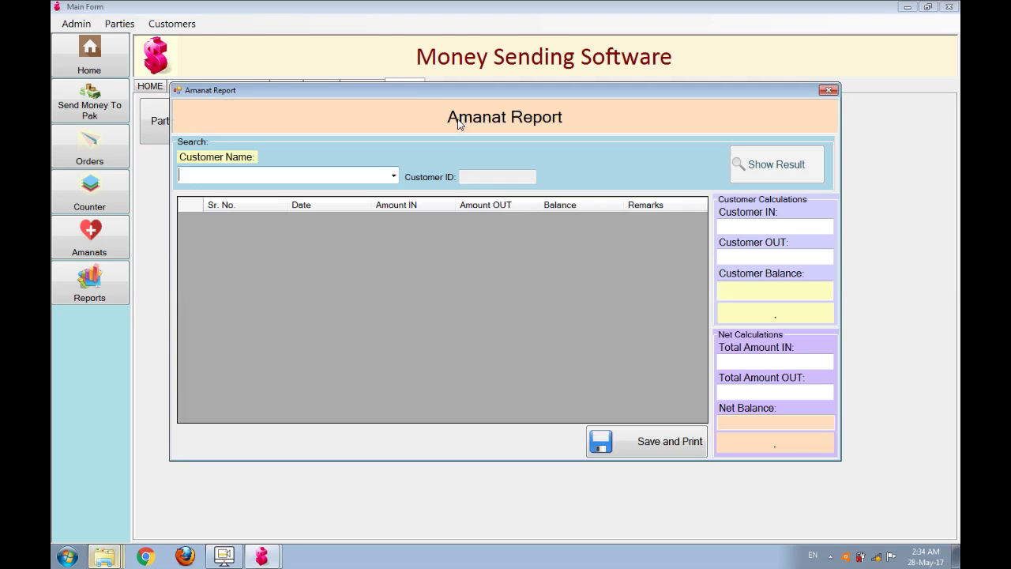
click(393, 176)
click(393, 191)
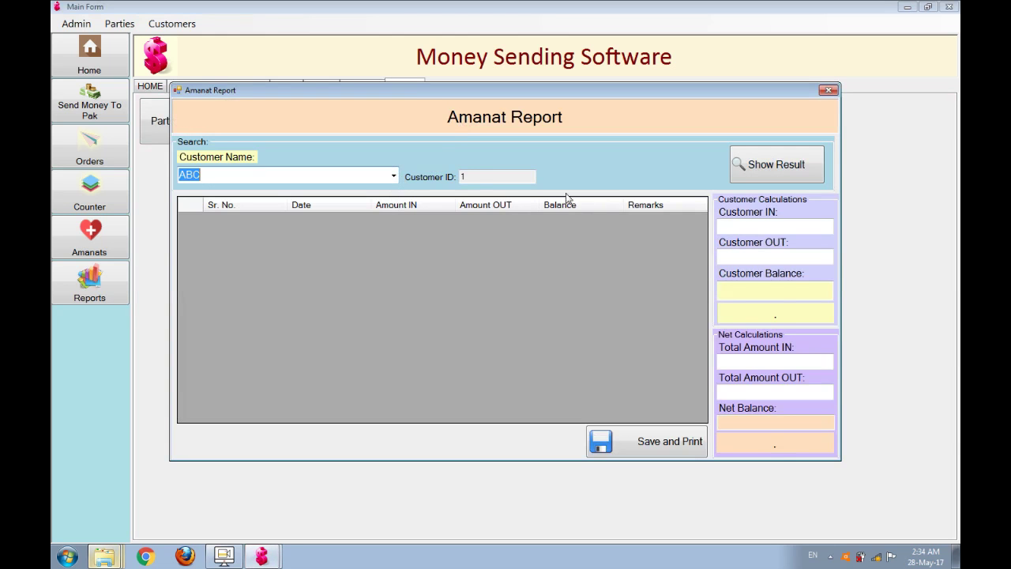
click(783, 169)
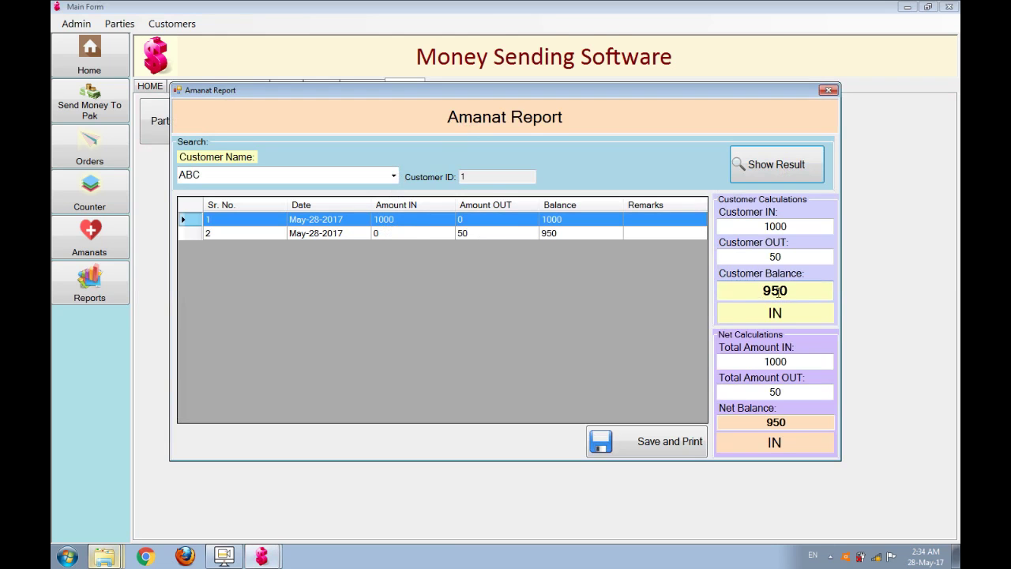
Step: Check the customer balance and the net IN, OUT and balance totals in the Amanat Report, and close the report
drag(794, 292, 757, 292)
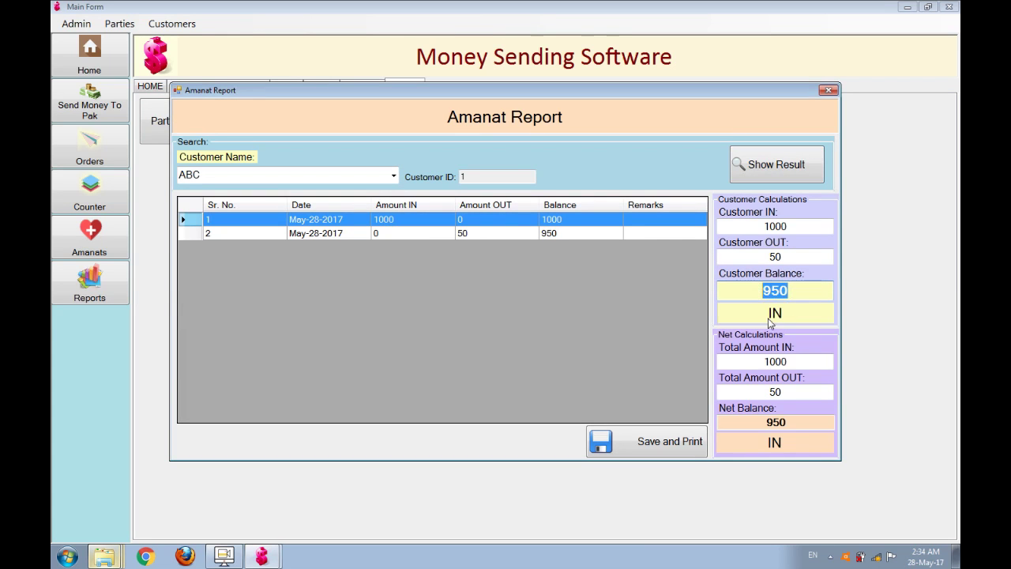
click(780, 294)
click(778, 422)
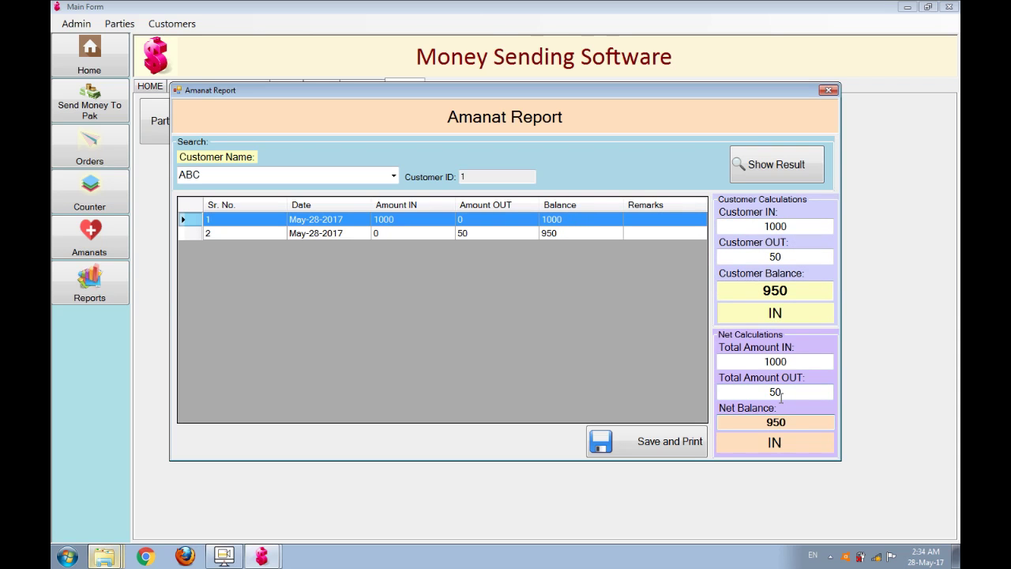
click(806, 355)
click(790, 393)
click(794, 422)
click(829, 90)
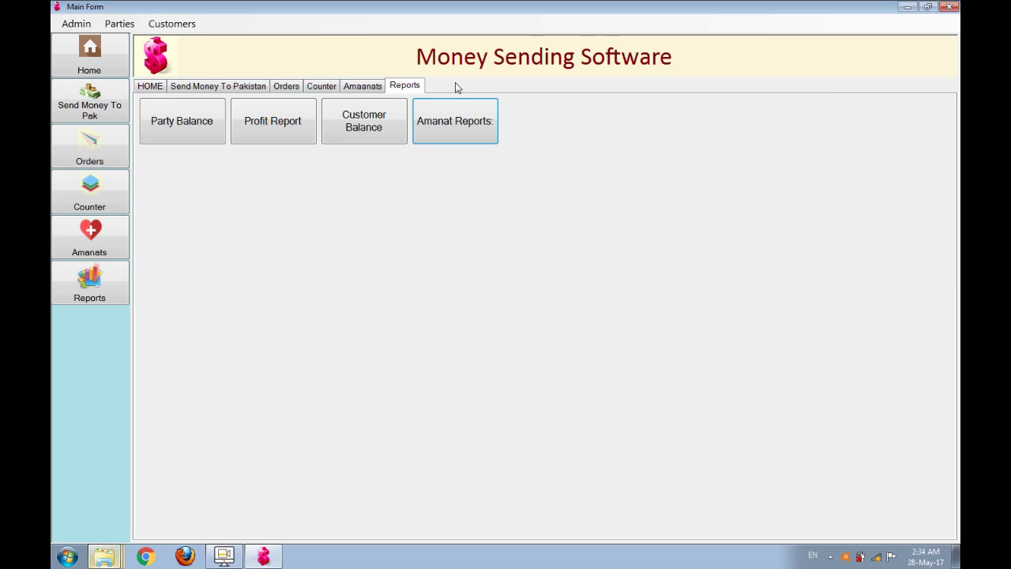
Step: Add an Amanat IN entry of 100 dated 28-May-17 for the second customer in the list
click(360, 87)
click(238, 124)
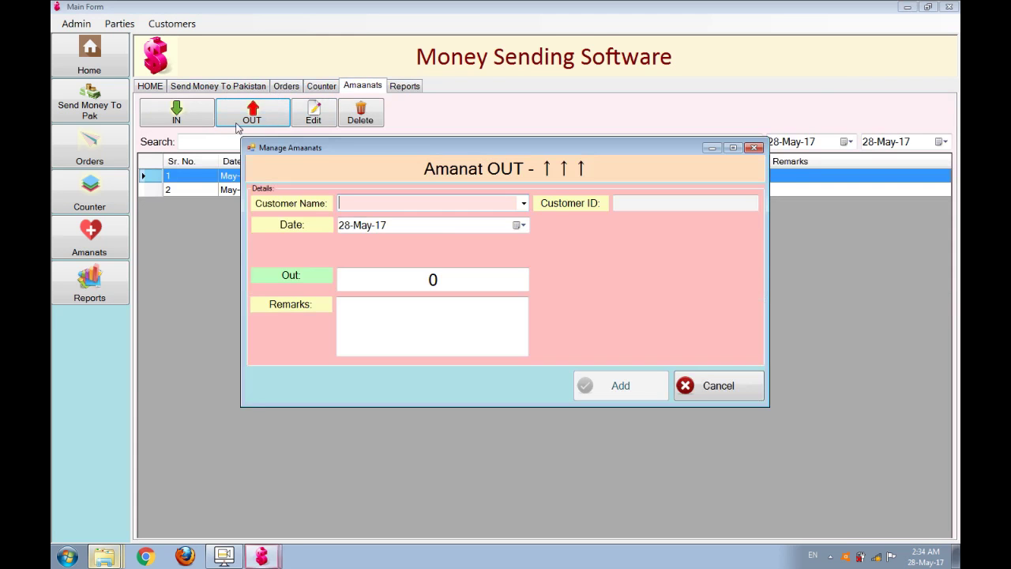
click(721, 372)
click(176, 112)
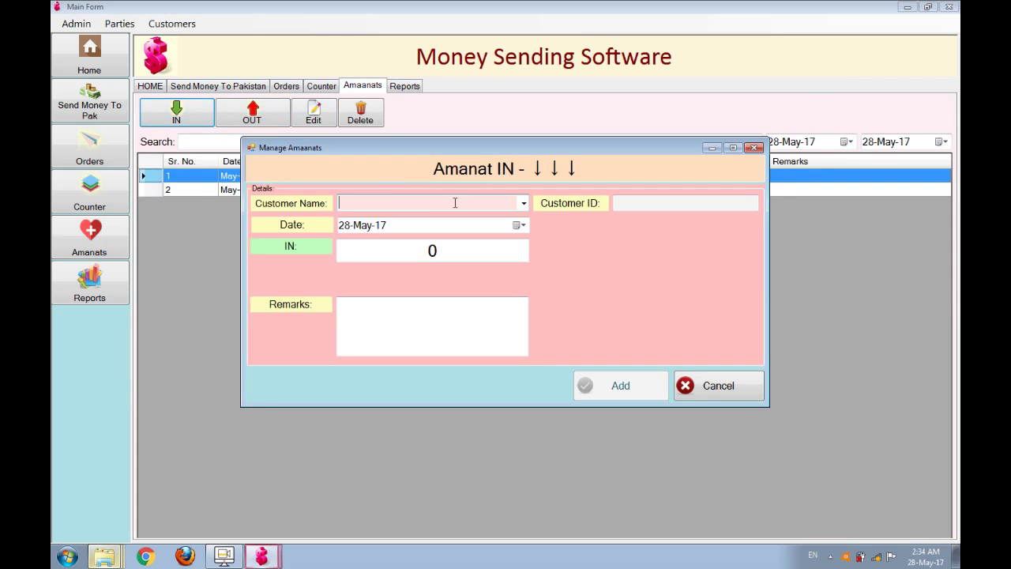
click(514, 205)
click(501, 228)
click(476, 248)
text(100)
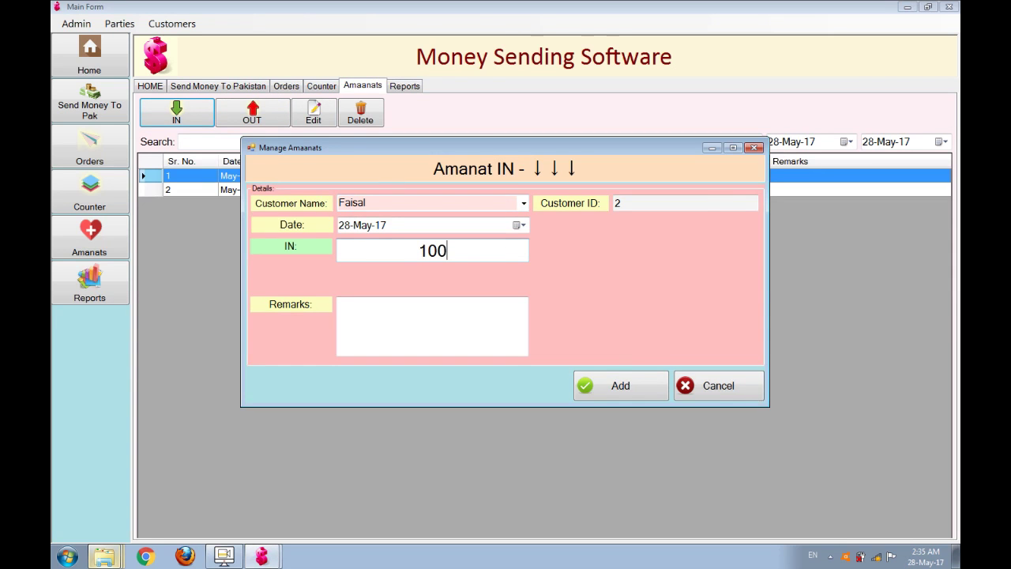
click(633, 386)
Step: Generate the Amanat Report for customer ABC again, including the other customer's deposit in the net calculations
click(399, 87)
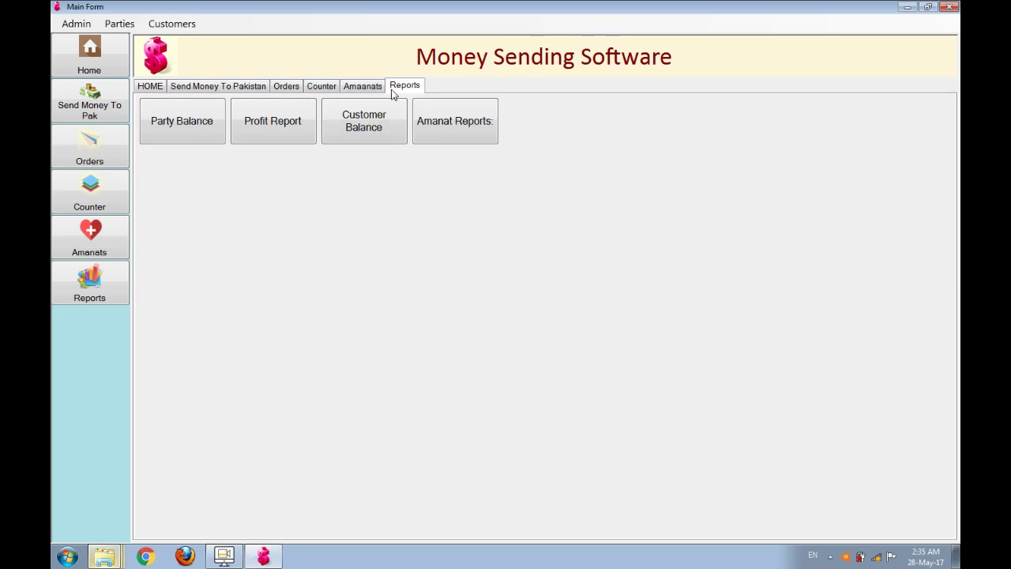
click(445, 118)
click(393, 176)
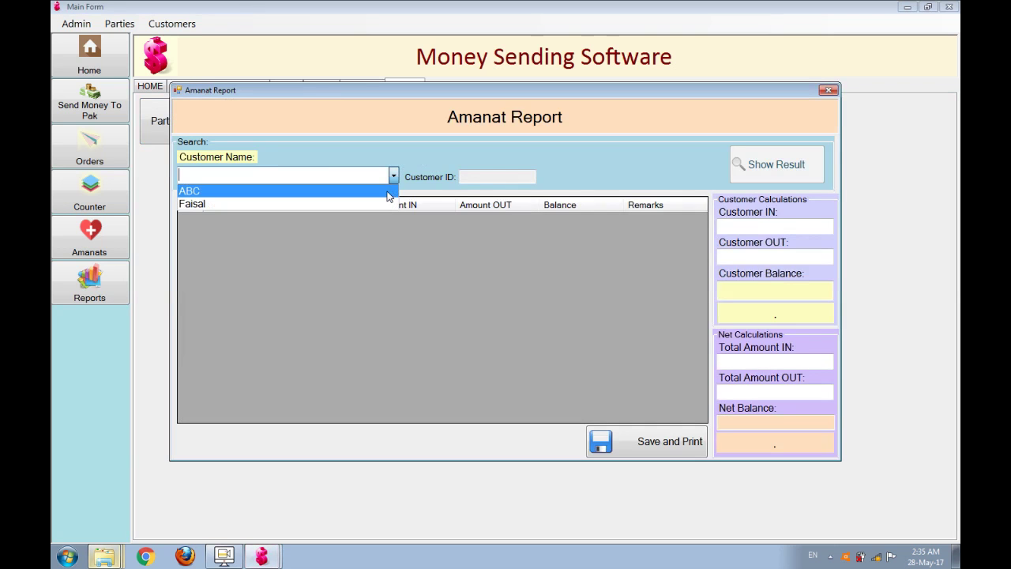
click(387, 193)
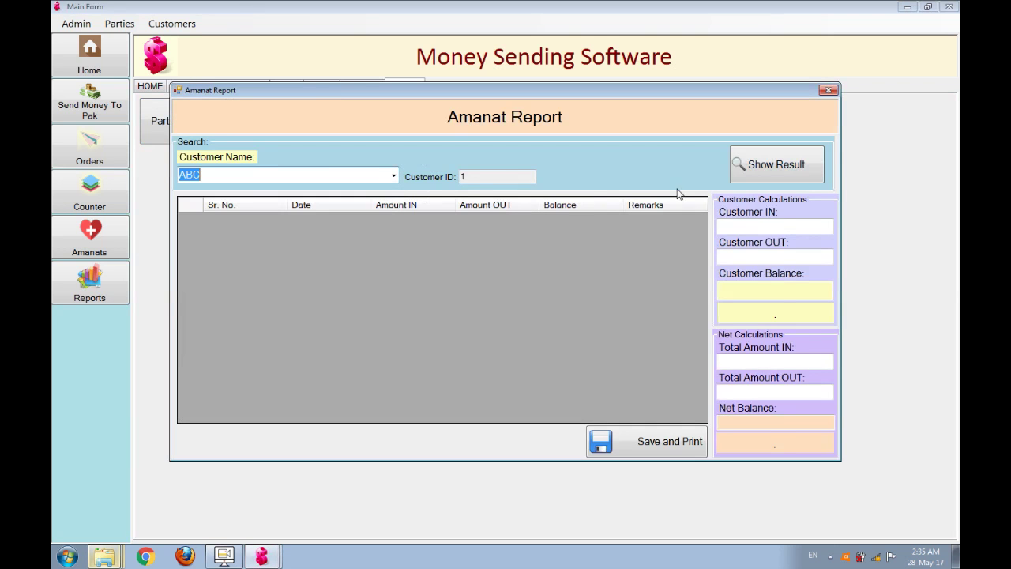
click(784, 169)
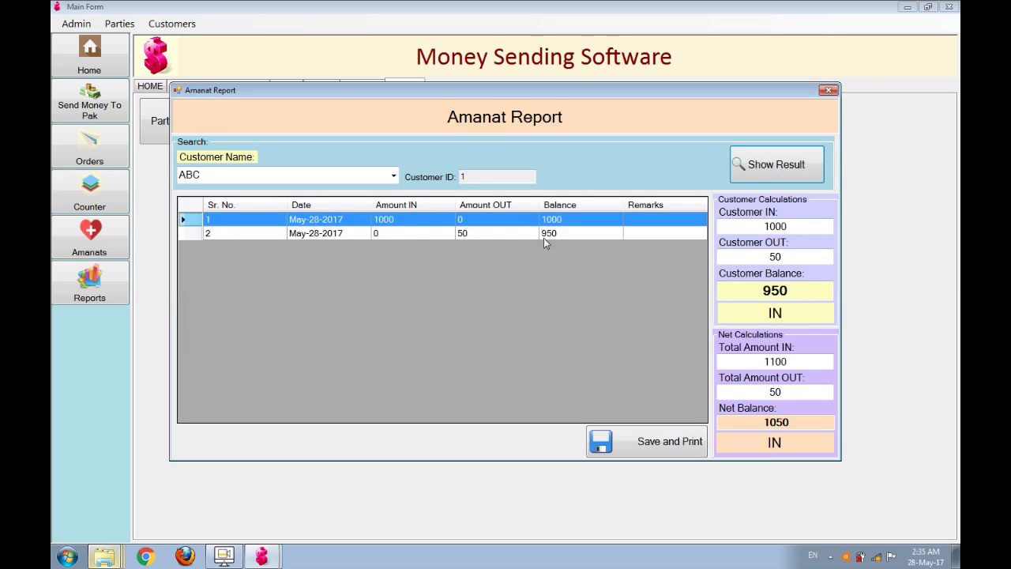
Step: Compare customer ABC's IN, OUT and balance with the net totals of all customers in the Amanat Report
click(787, 291)
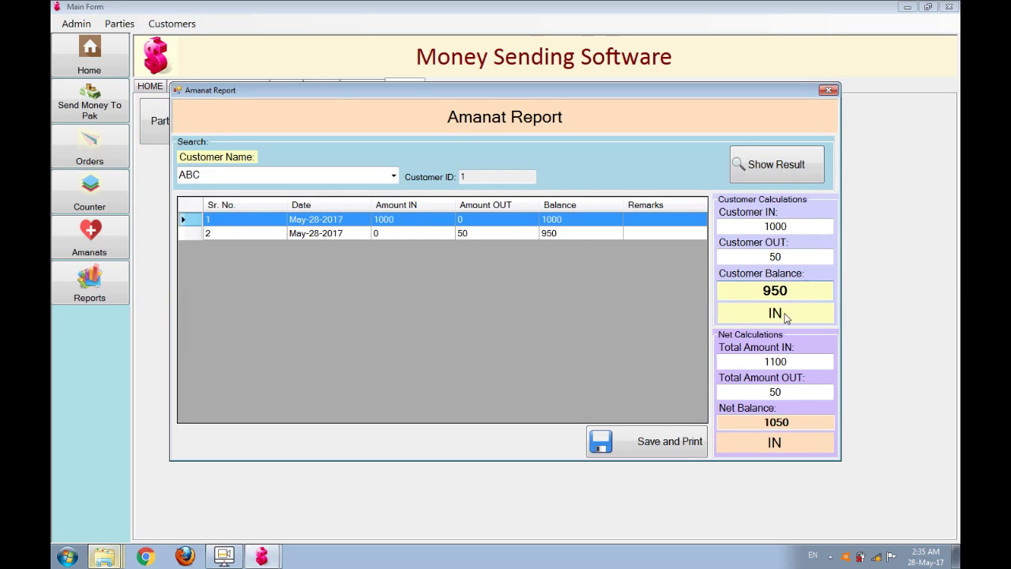
click(245, 174)
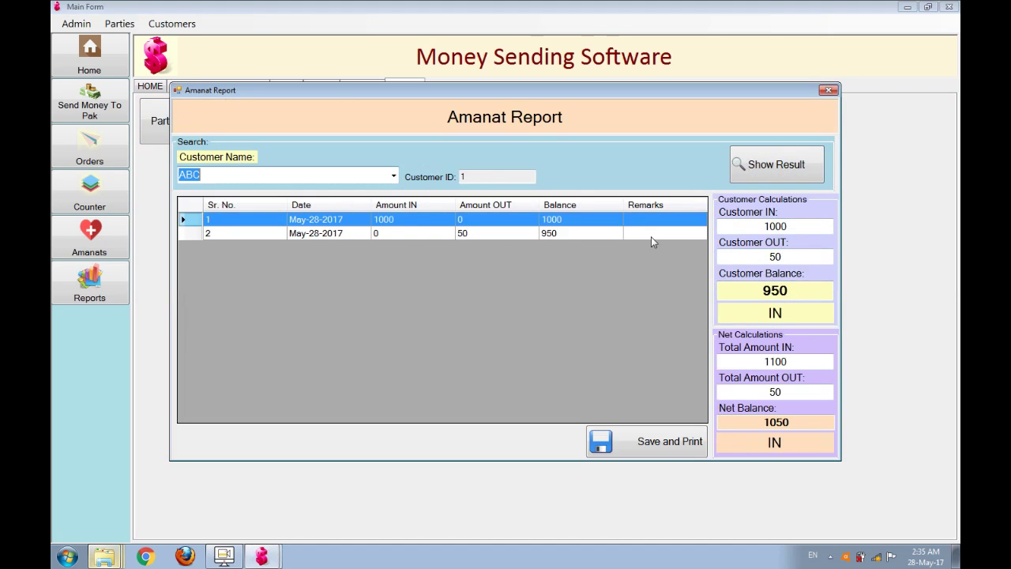
click(745, 226)
click(745, 255)
click(758, 293)
click(771, 356)
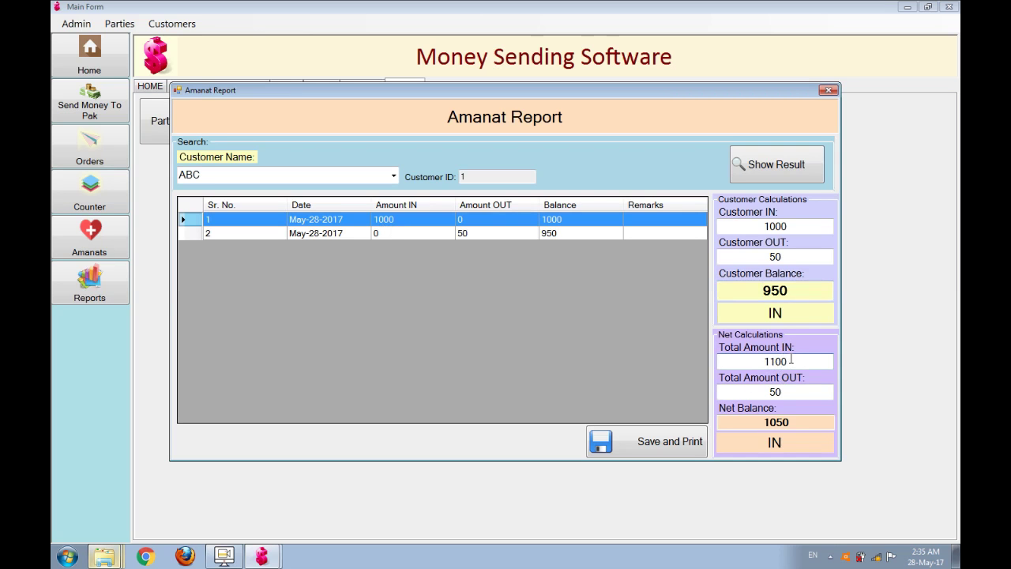
drag(790, 360, 763, 361)
click(783, 392)
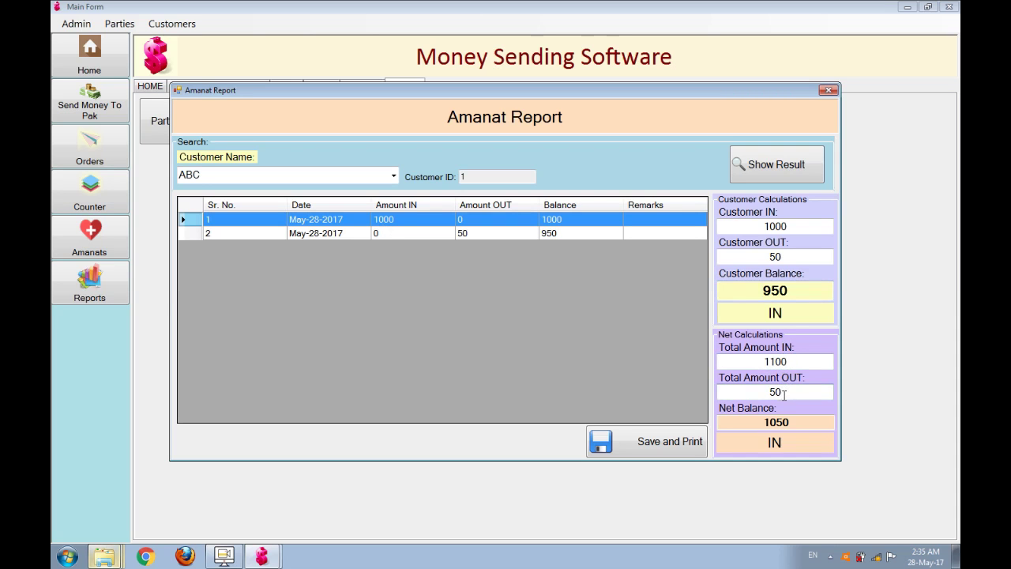
drag(787, 393, 766, 393)
drag(796, 423, 765, 423)
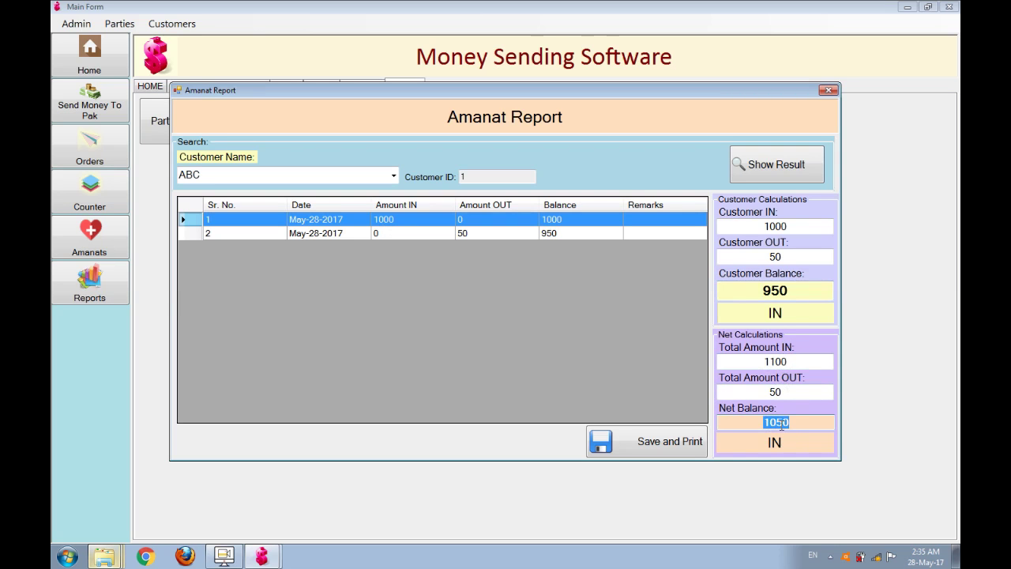
Step: Save the Amanat Report as a PDF, open it to check the customer's overall balance, and close the PDF and the report
click(678, 441)
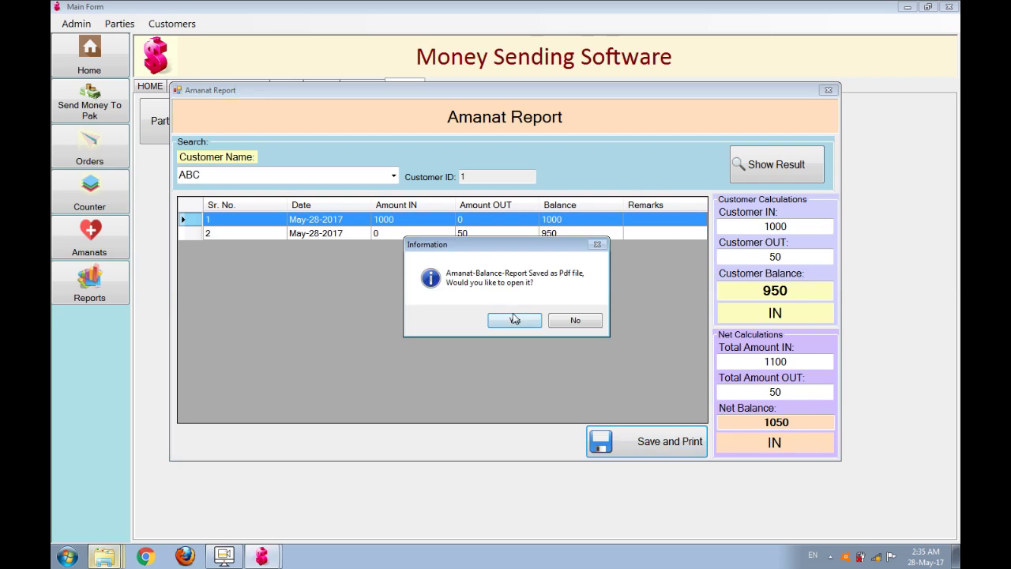
click(513, 317)
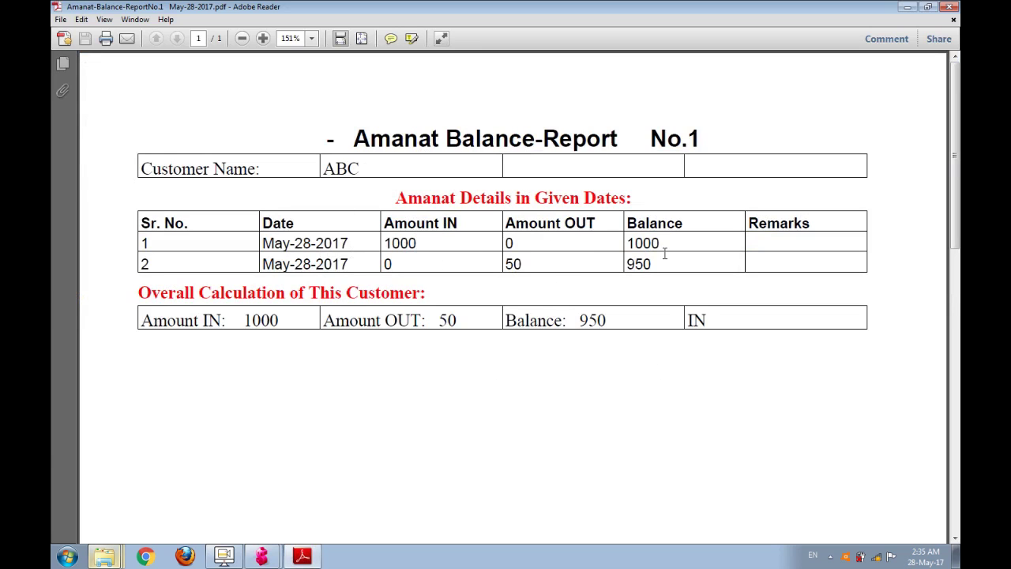
drag(512, 322, 692, 322)
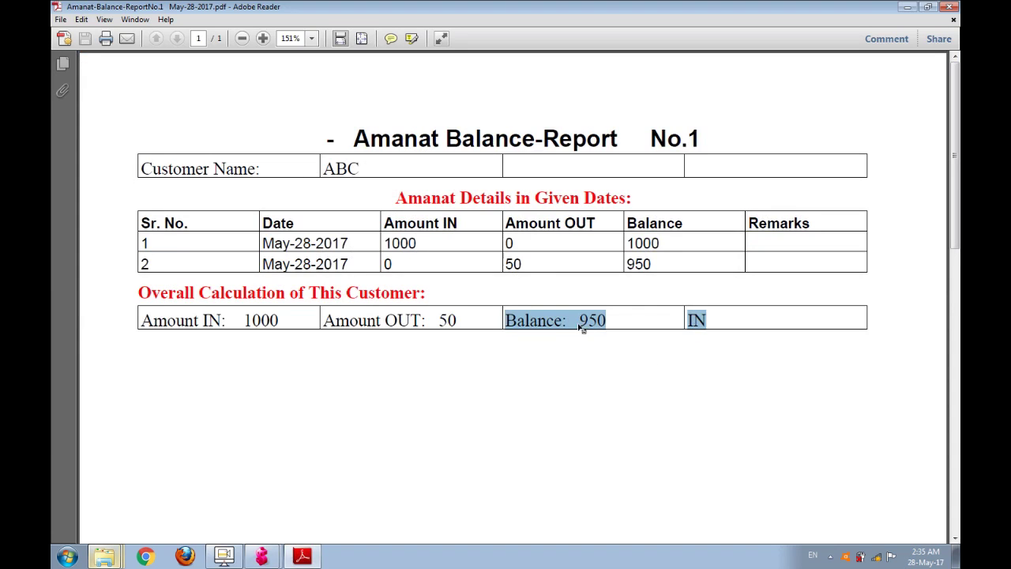
click(952, 6)
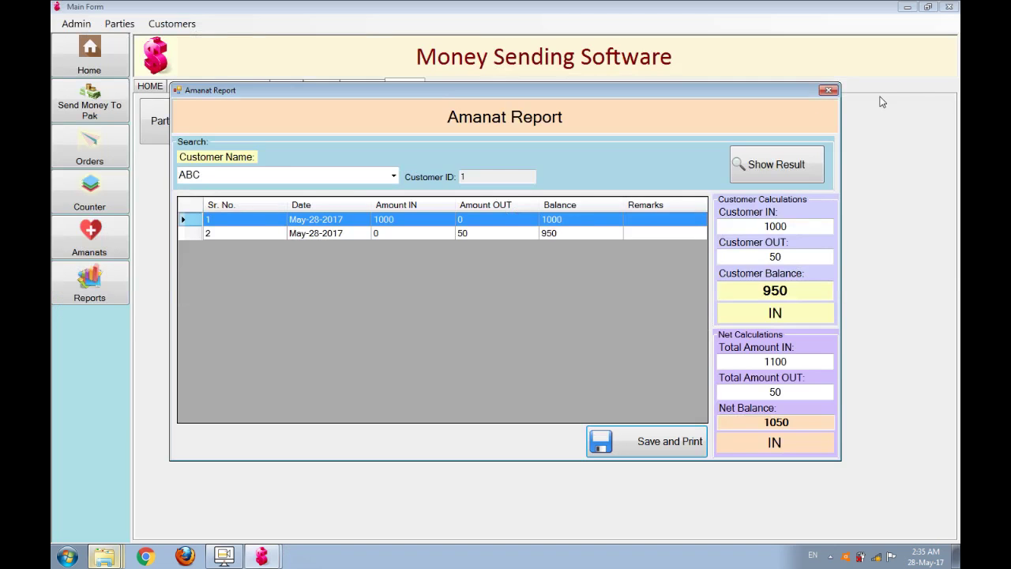
click(829, 91)
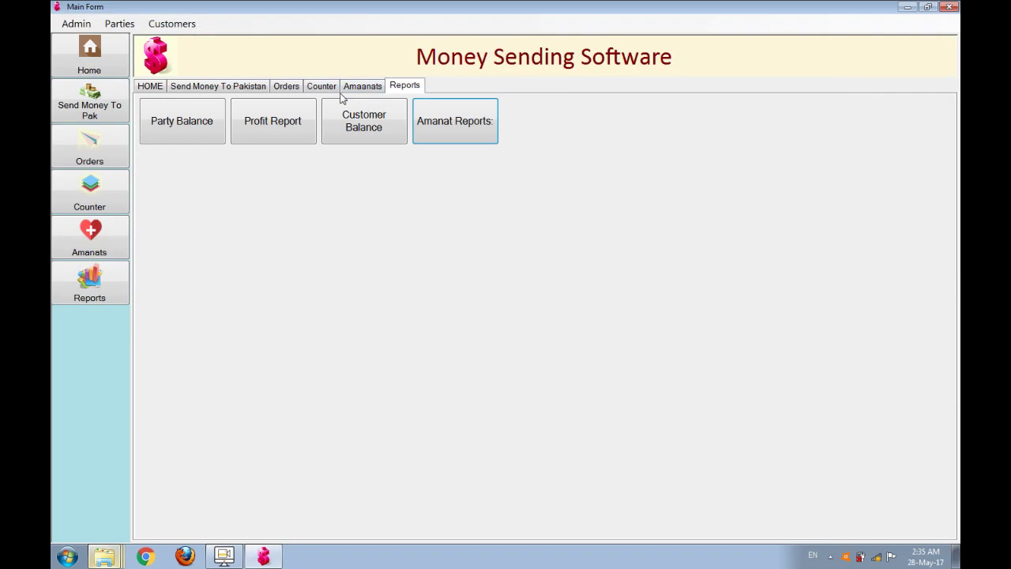